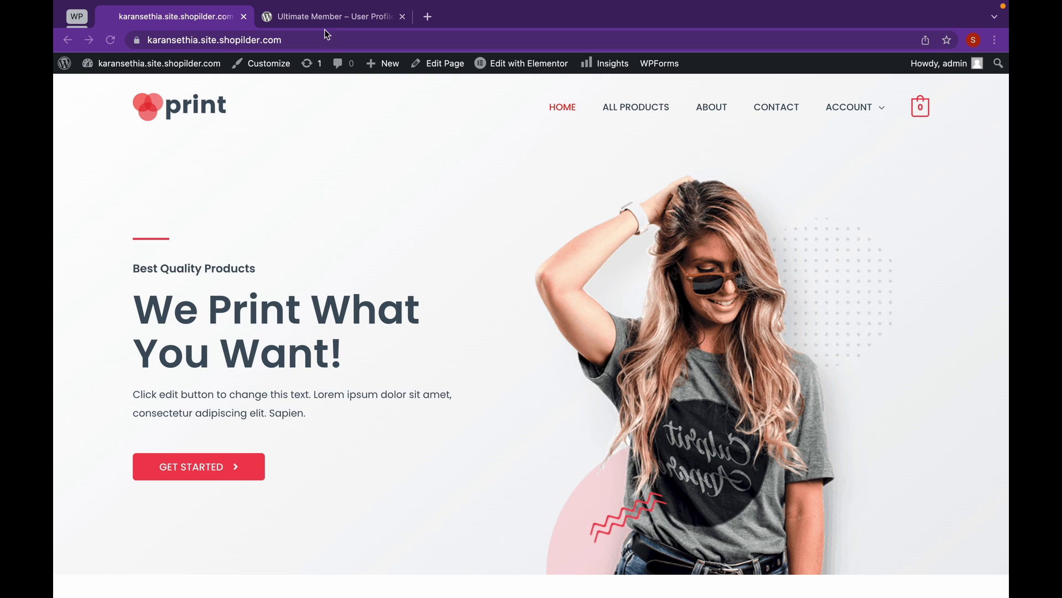
# Step: Download the Ultimate Member plugin zip from its WordPress.org plugin page
pyautogui.click(337, 21)
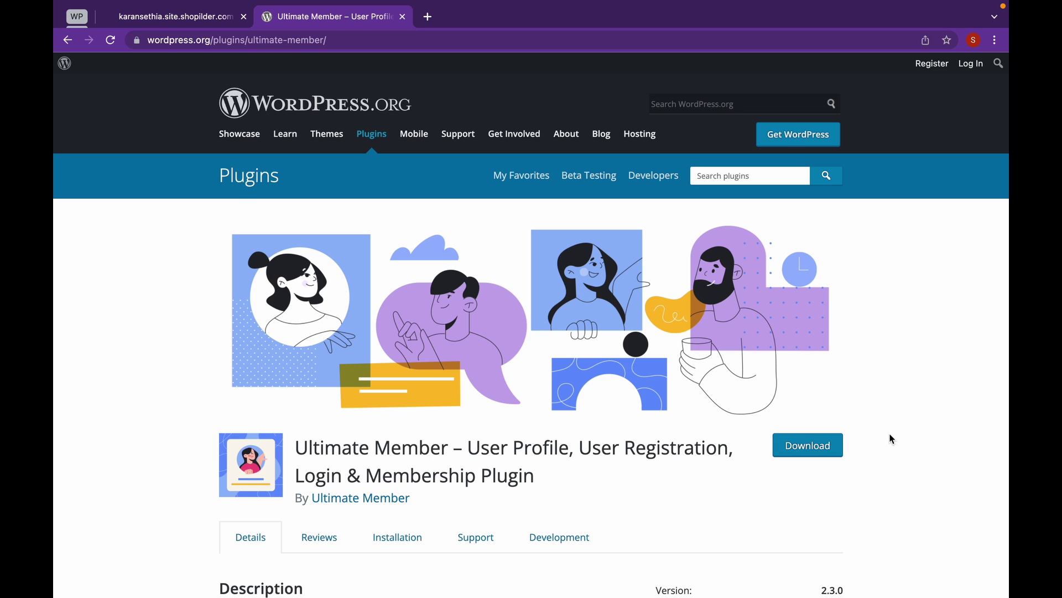
pyautogui.click(836, 455)
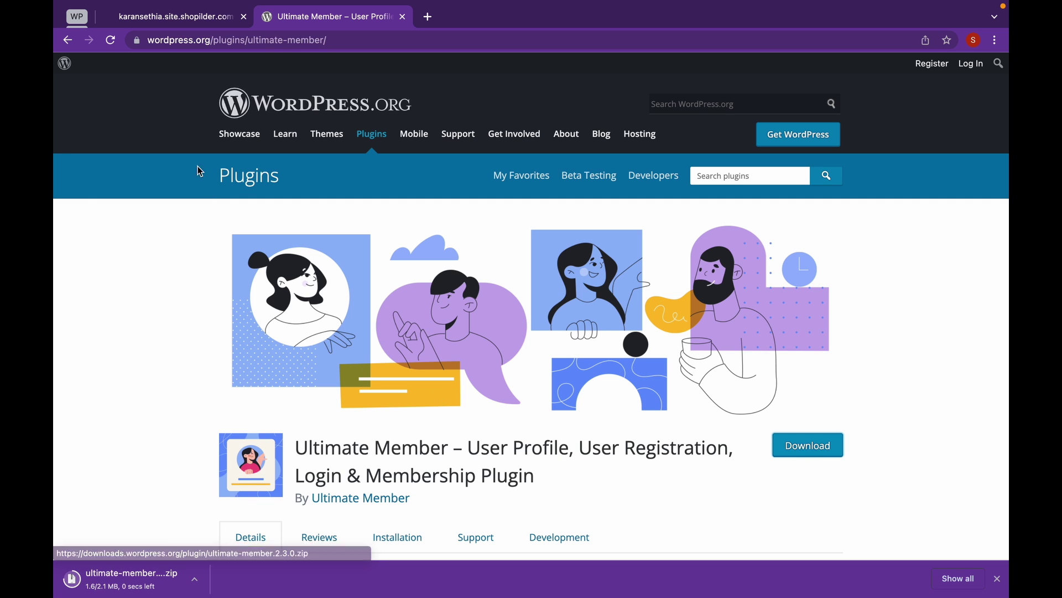
# Step: Go from the print store site to the admin dashboard's Add New Plugins page
pyautogui.click(212, 22)
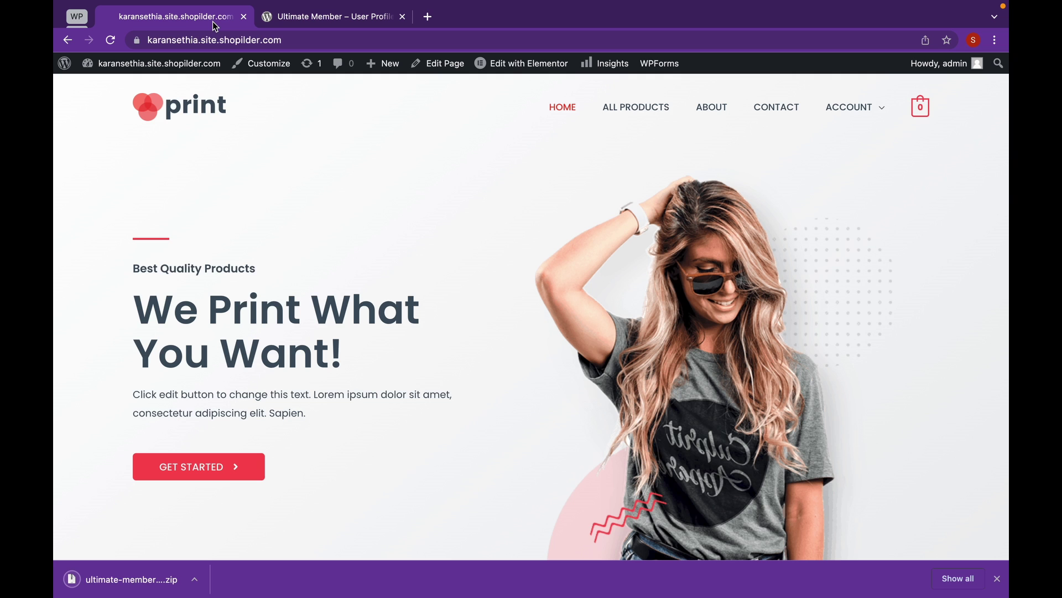
pyautogui.click(204, 64)
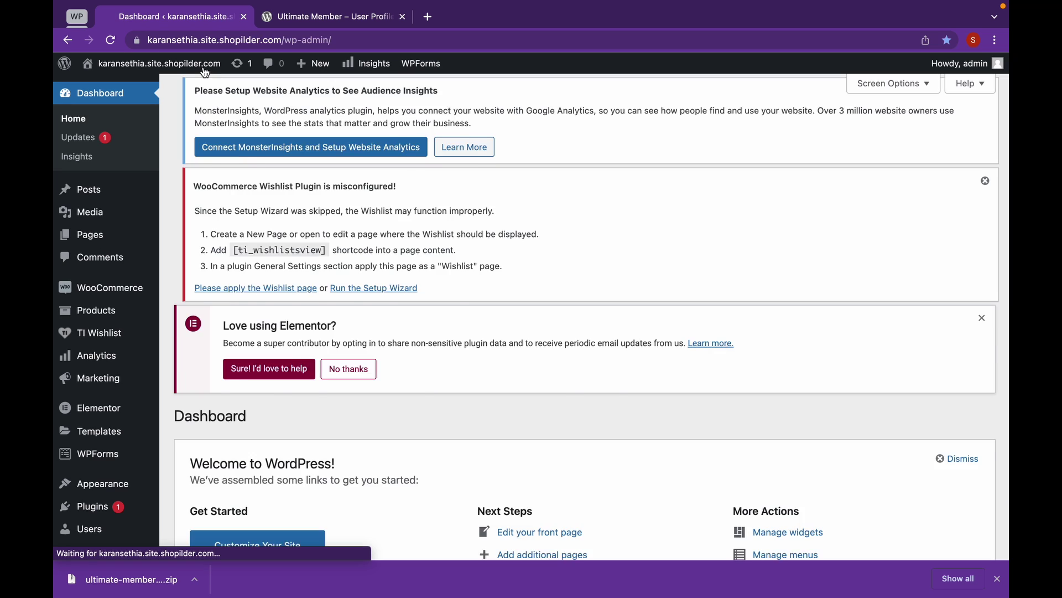
pyautogui.moveTo(99, 510)
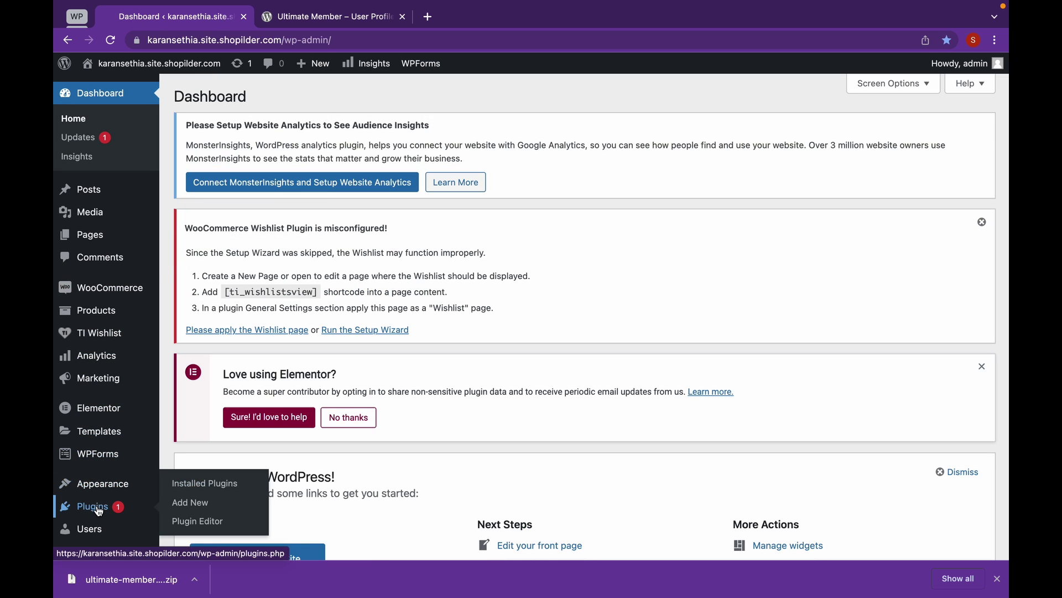
pyautogui.click(198, 501)
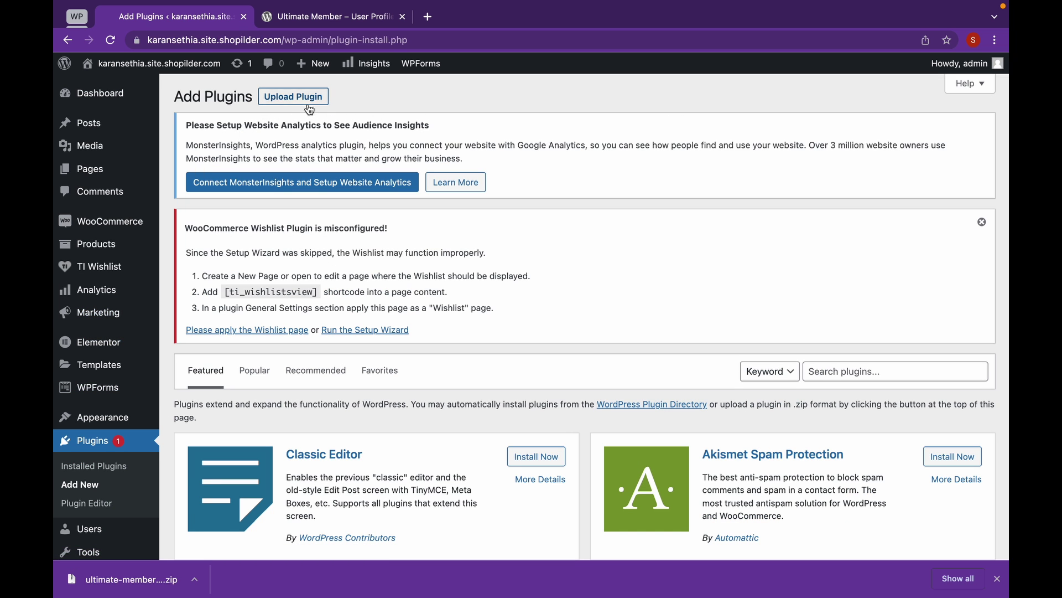
# Step: Upload ultimate-member.2.3.0.zip and install the plugin from it
pyautogui.click(312, 102)
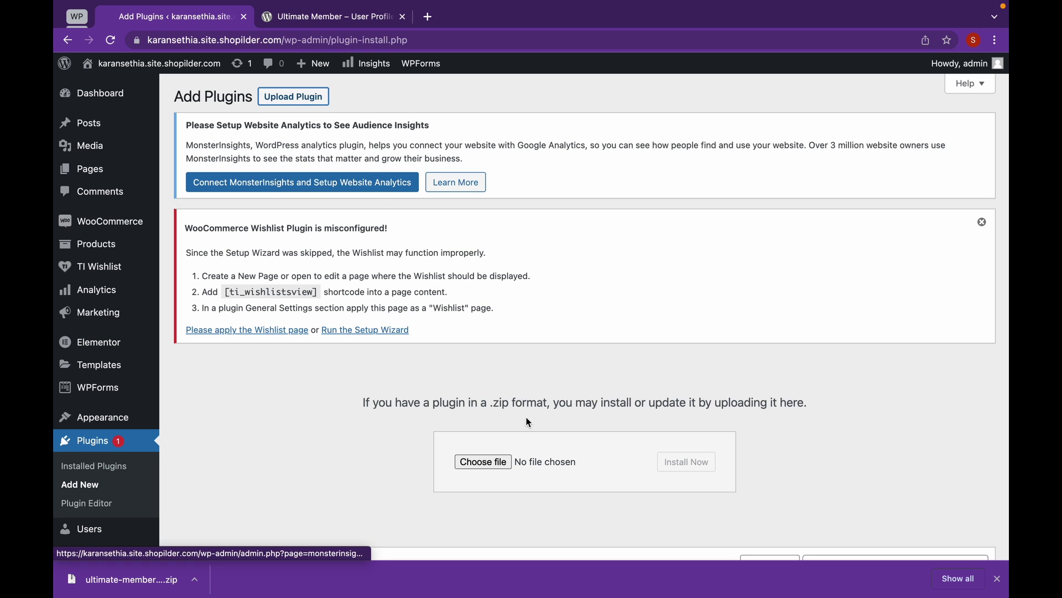
pyautogui.click(492, 462)
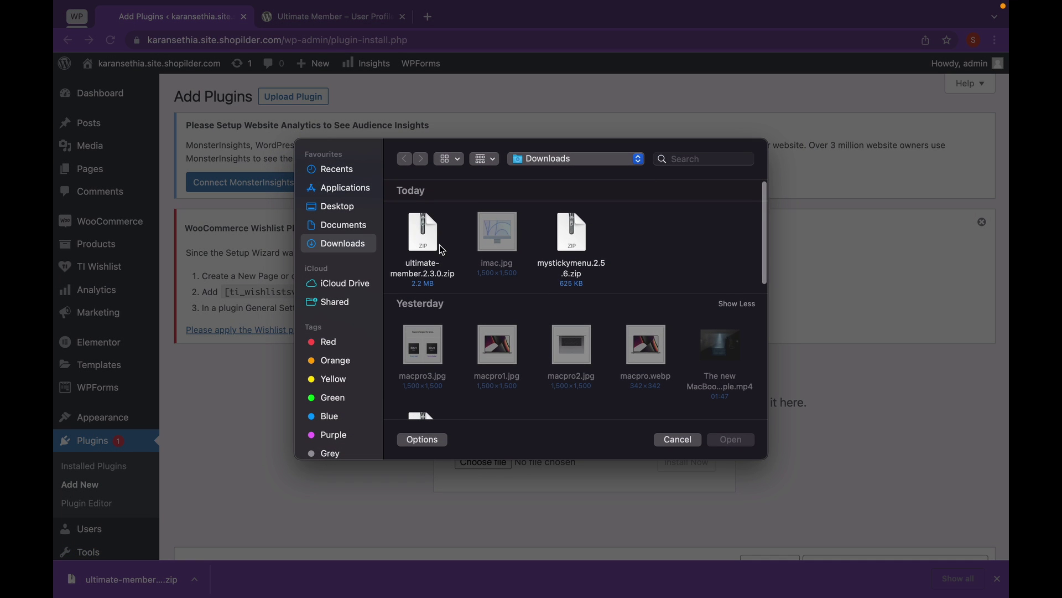
pyautogui.click(441, 272)
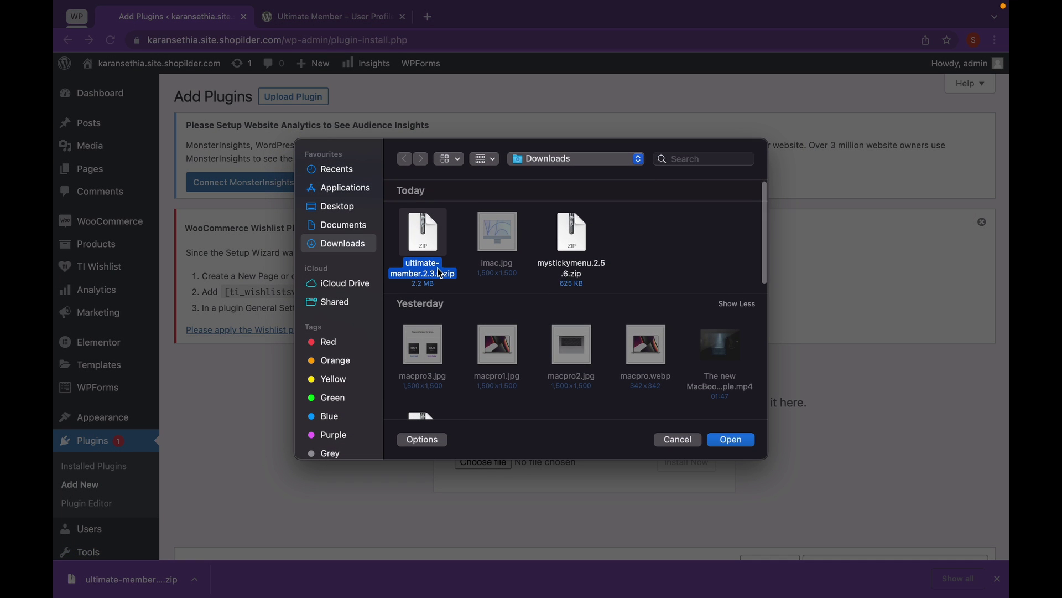
pyautogui.click(715, 440)
pyautogui.click(705, 466)
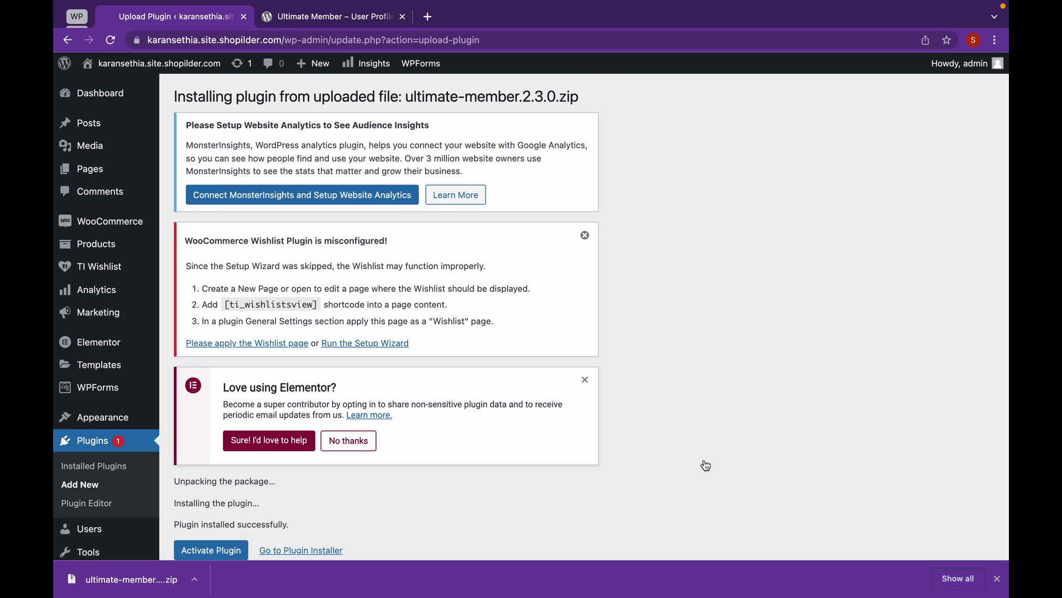
pyautogui.scroll(-3, 706, 465)
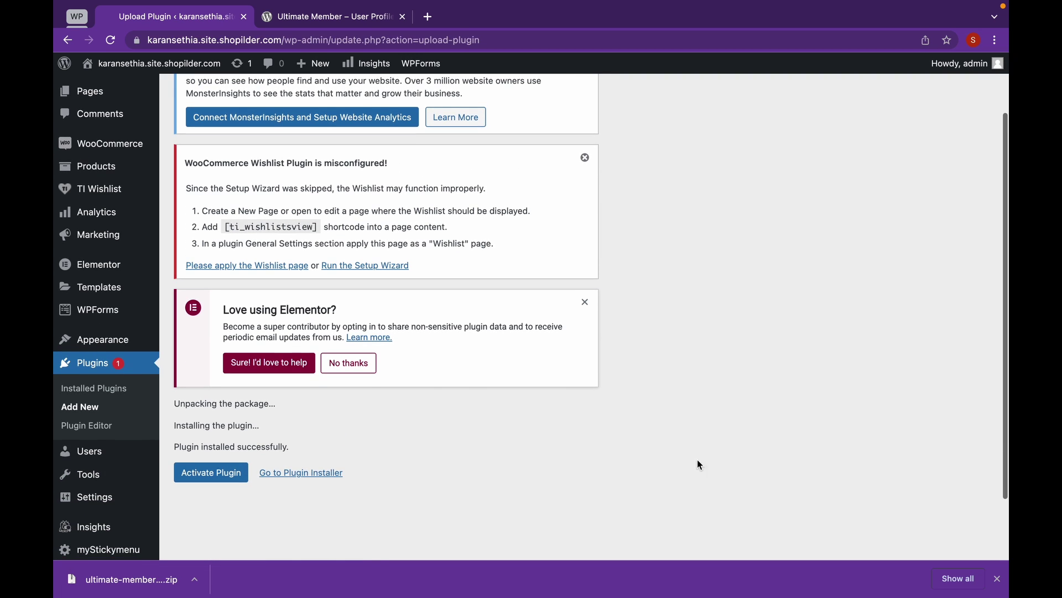
# Step: Activate Ultimate Member from the plugin installation result page
pyautogui.click(234, 475)
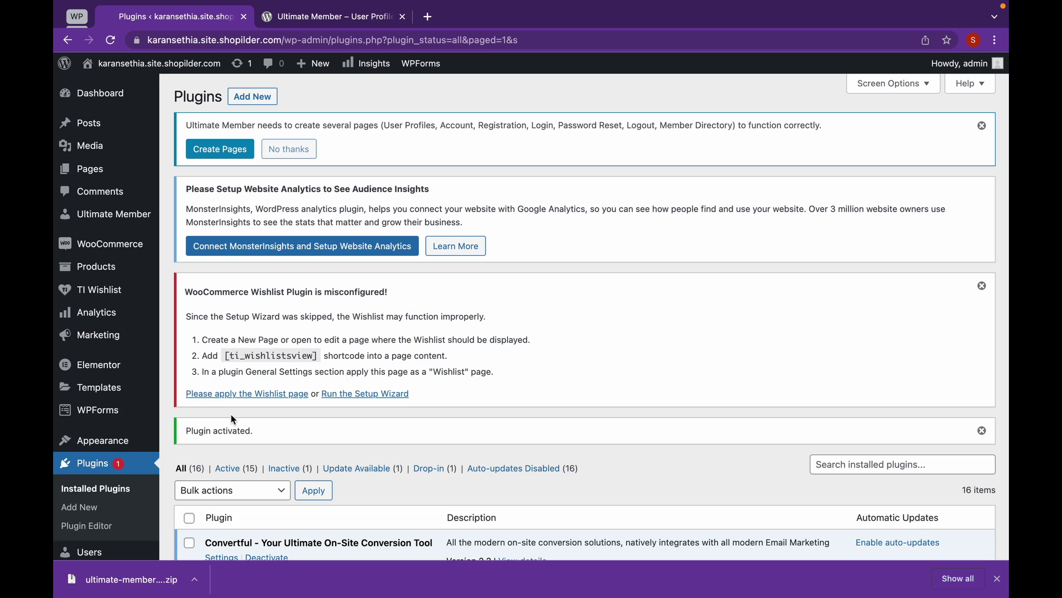
# Step: Go to Ultimate Member > Settings from the admin sidebar
pyautogui.moveTo(122, 211)
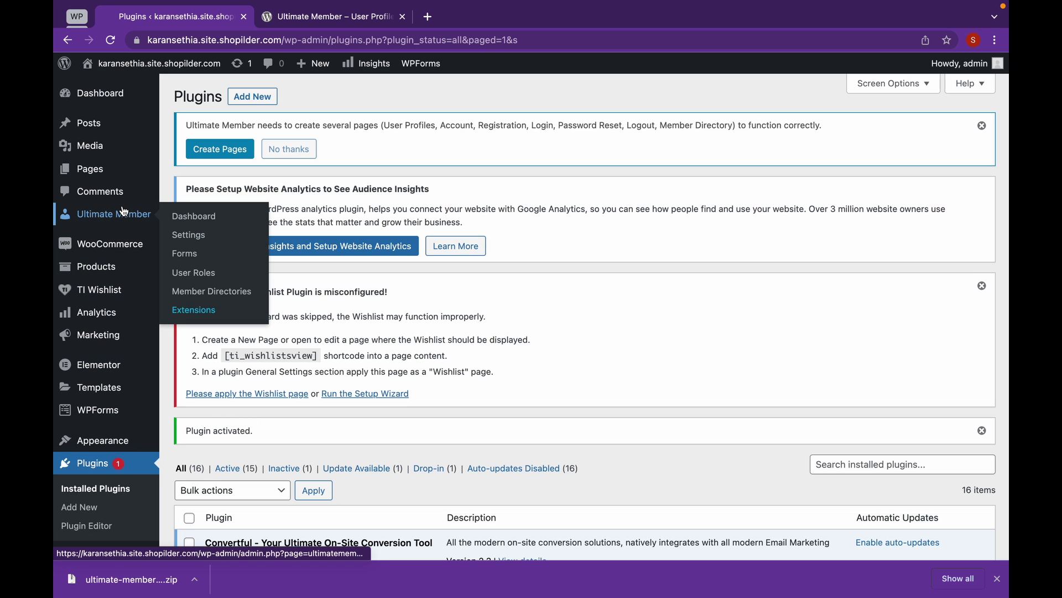
pyautogui.click(122, 212)
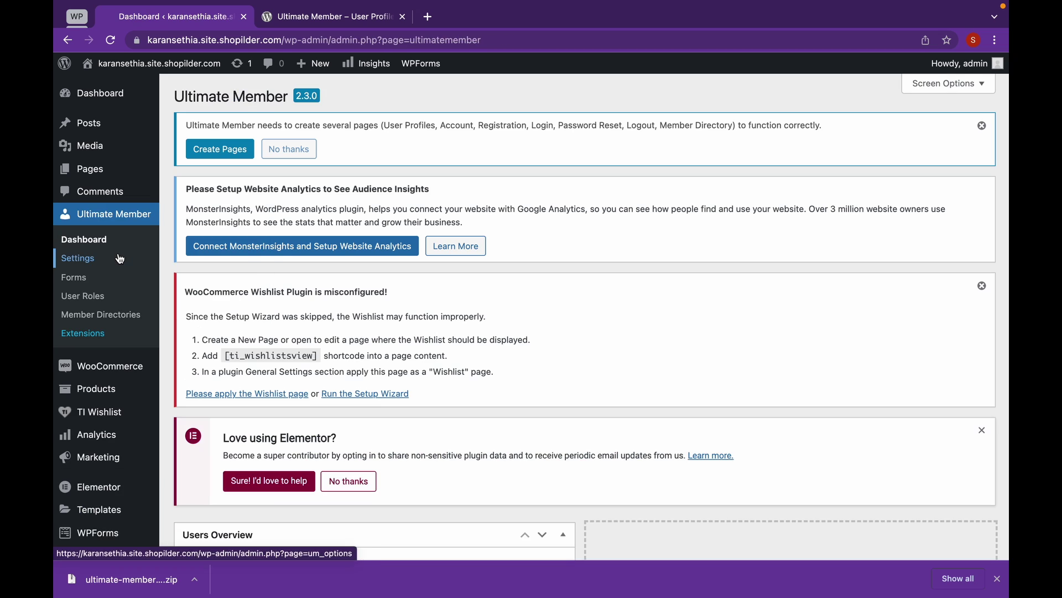
pyautogui.click(120, 259)
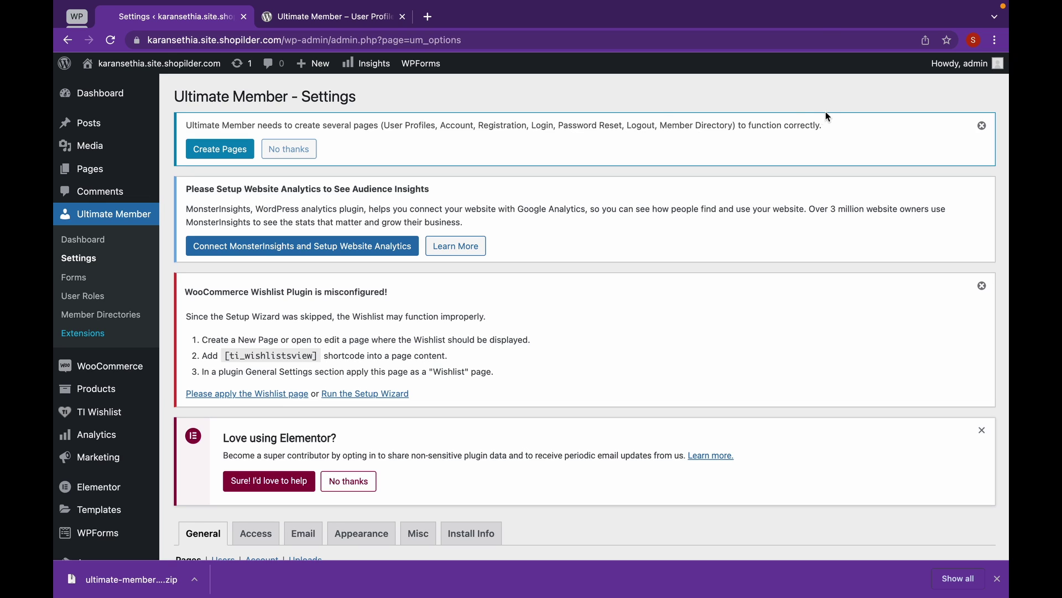
# Step: Create Ultimate Member's required pages and save their User, Login, Register, Members, Logout, Account and Password Reset assignments
pyautogui.click(213, 154)
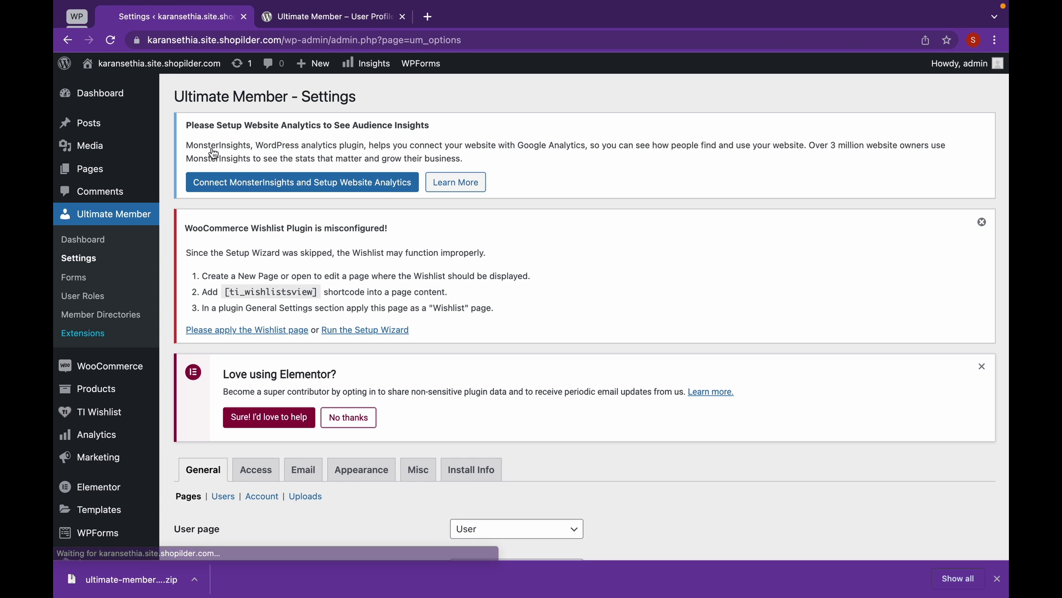
pyautogui.scroll(-5, 708, 249)
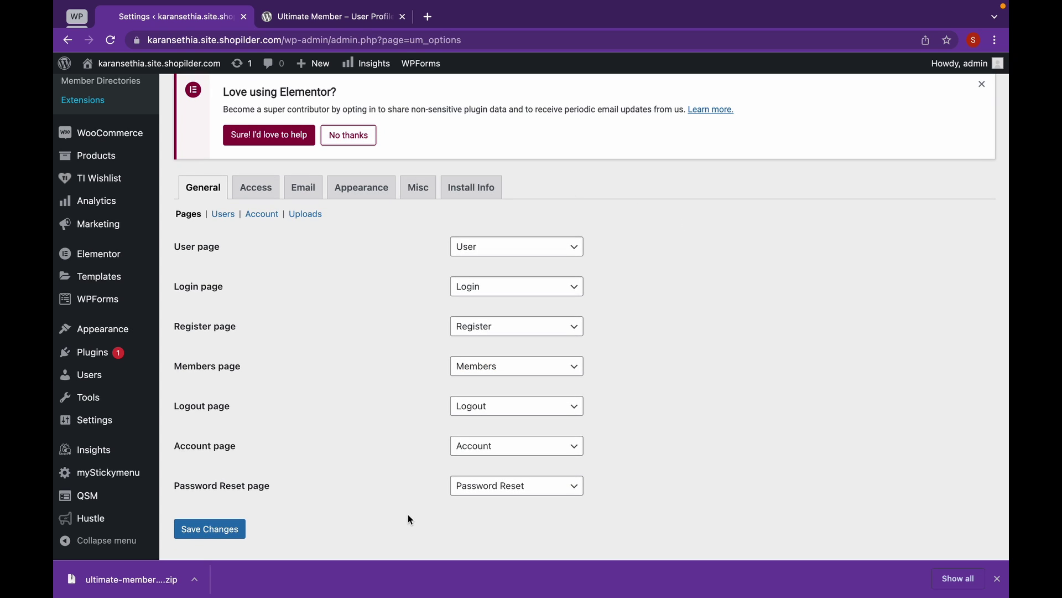
pyautogui.click(234, 530)
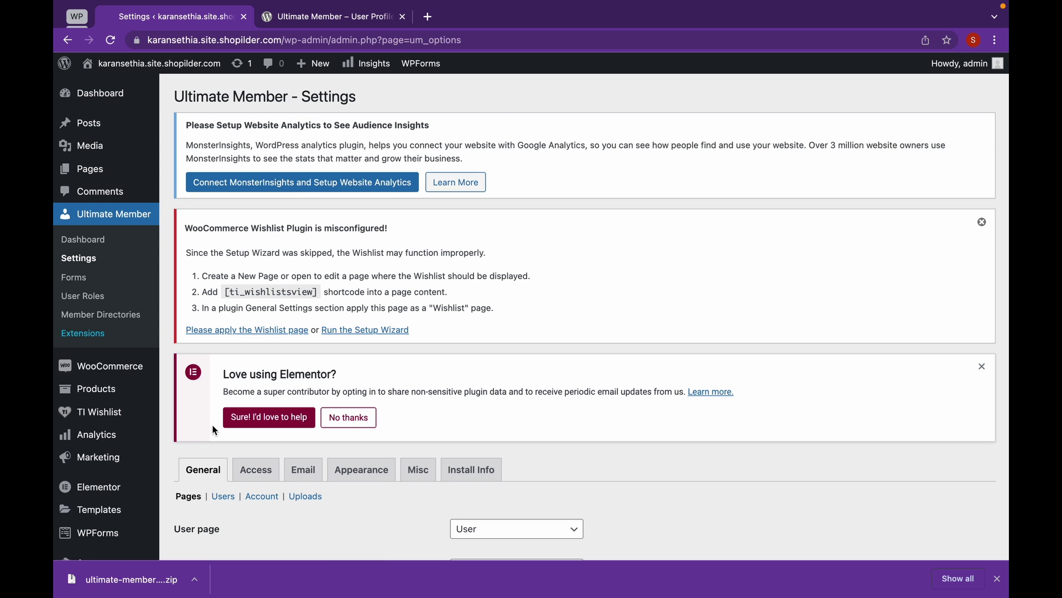
pyautogui.scroll(-5, 215, 429)
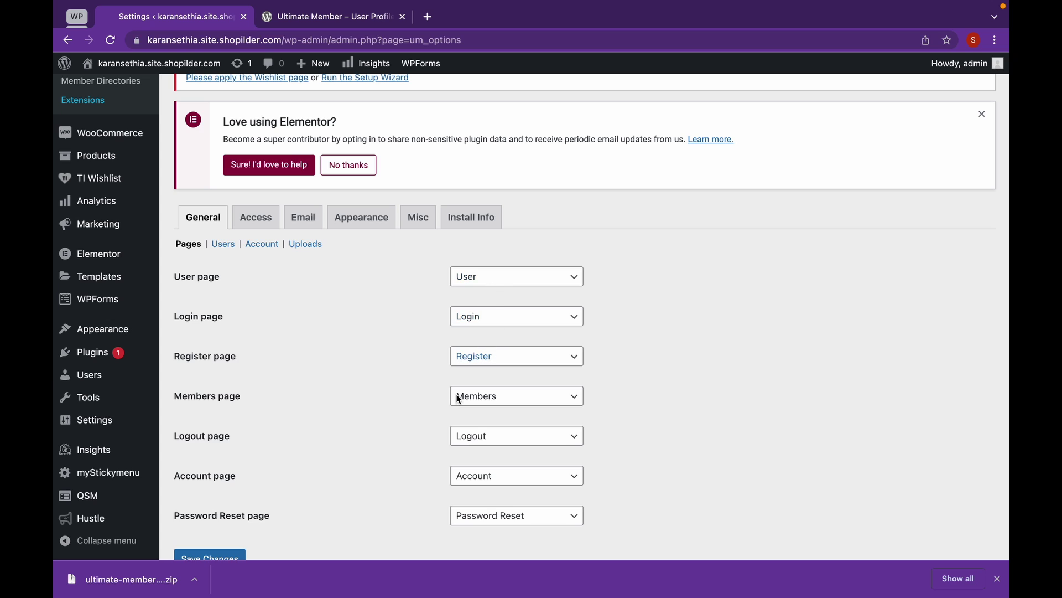
# Step: Tick 'Require a strong password?' under General > Users and save the settings
pyautogui.click(226, 248)
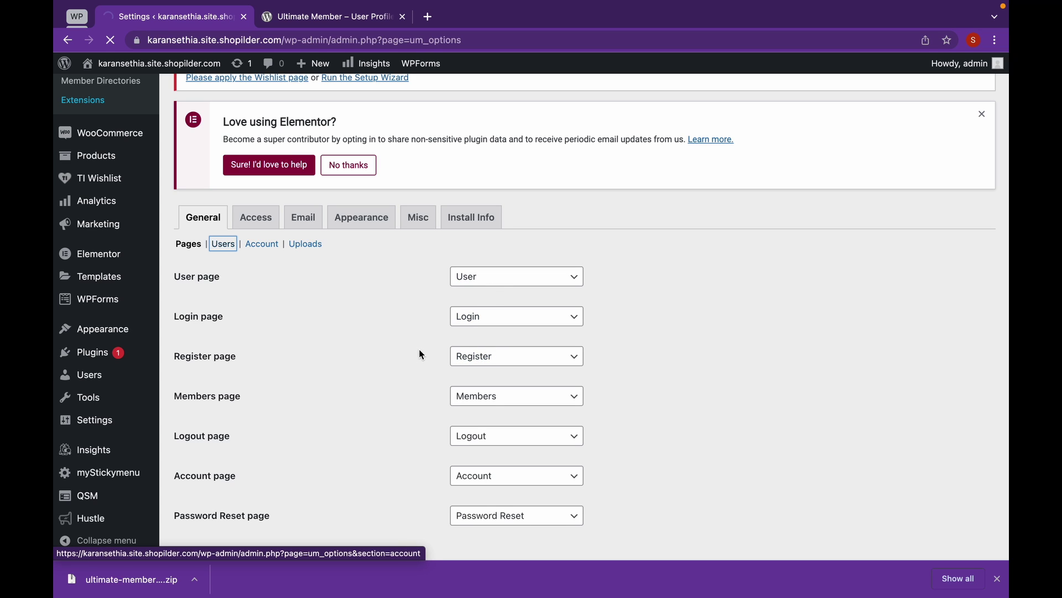
pyautogui.scroll(-4, 420, 352)
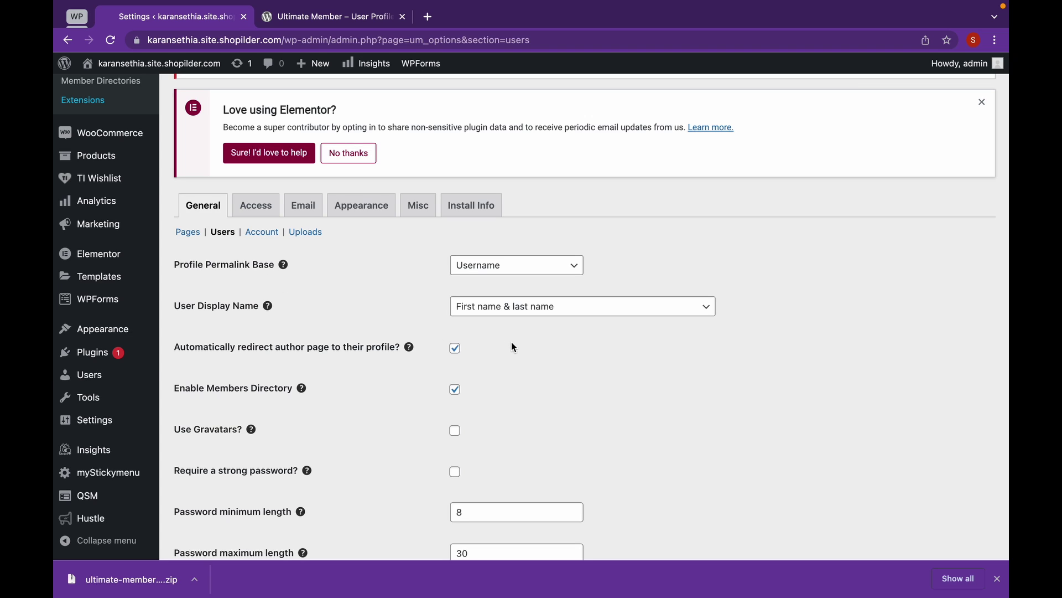
pyautogui.scroll(-1, 514, 347)
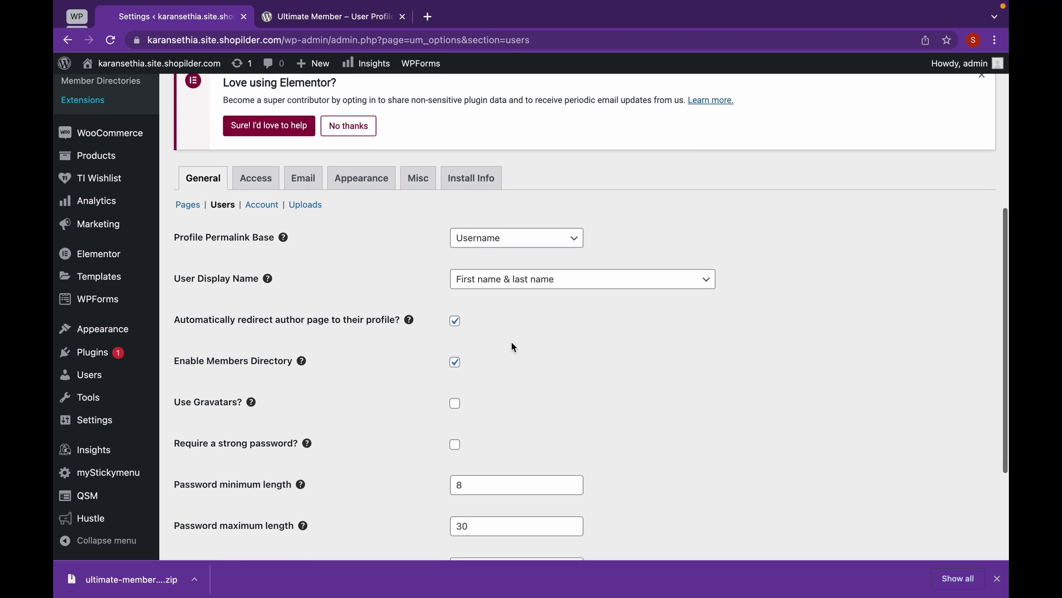
pyautogui.click(455, 446)
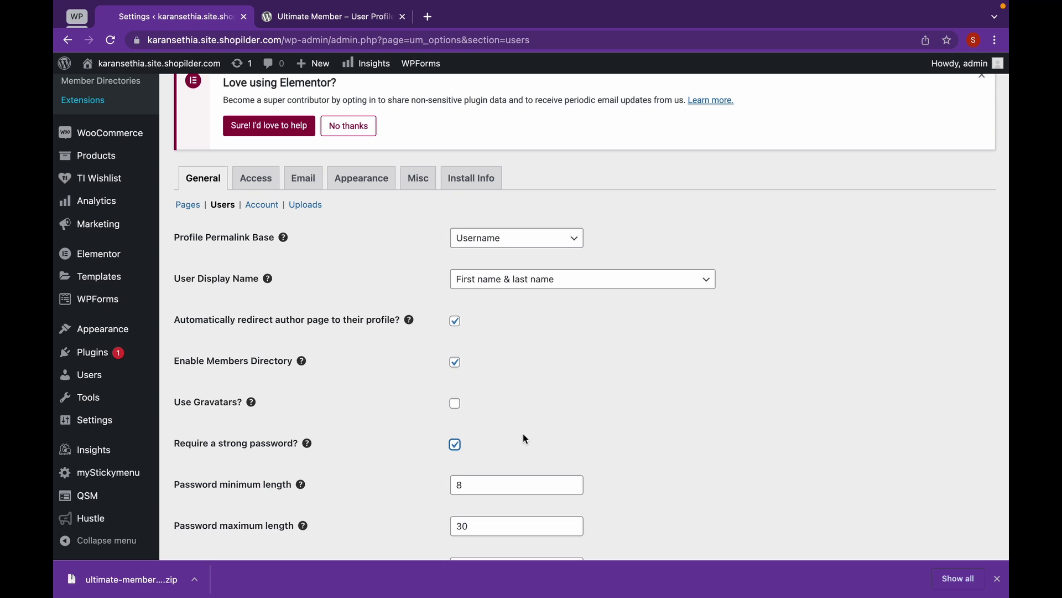
pyautogui.scroll(-2, 525, 438)
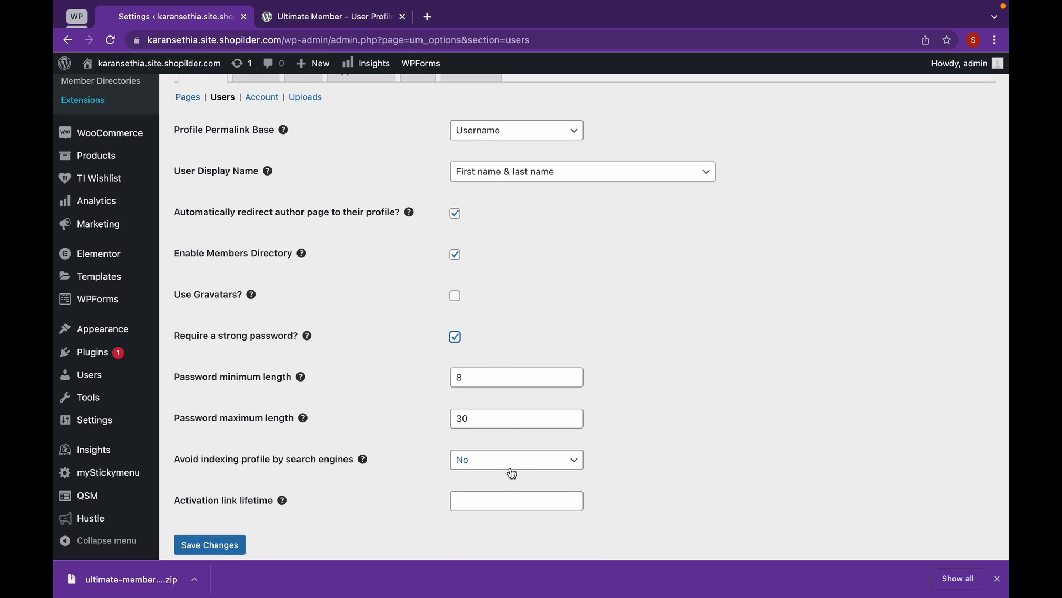
pyautogui.scroll(-1, 377, 410)
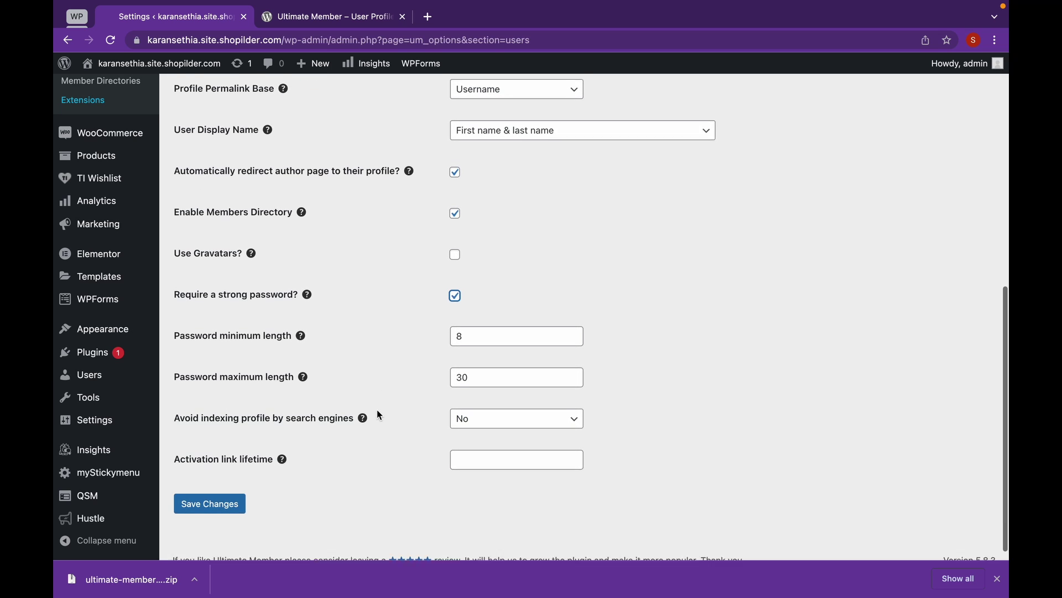
pyautogui.click(234, 497)
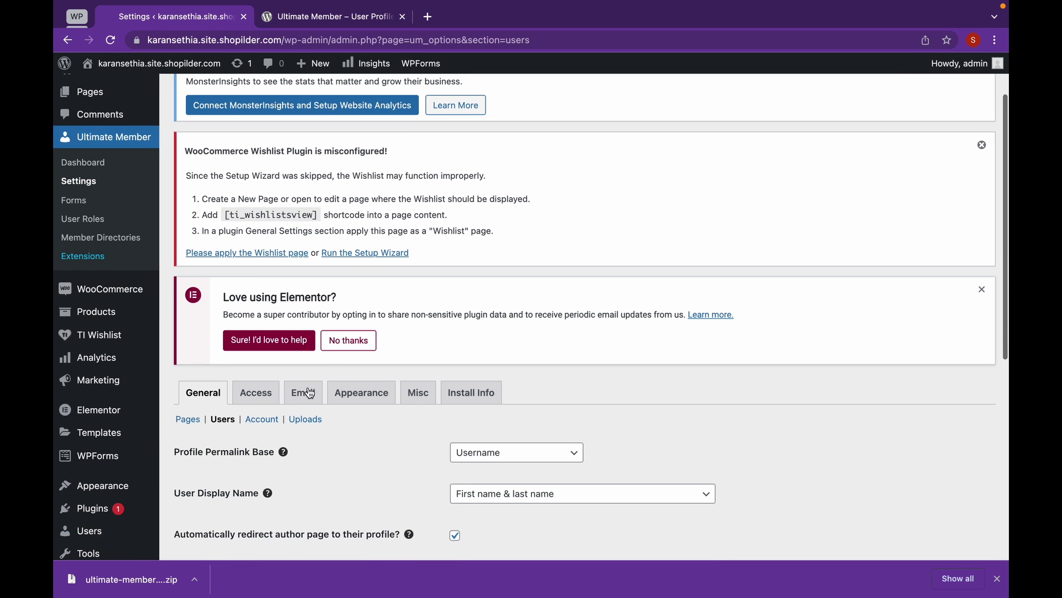
# Step: Review the General > Account options: Password, Privacy, Notifications and Delete account tabs, and name fields
pyautogui.click(265, 423)
pyautogui.scroll(-2, 361, 422)
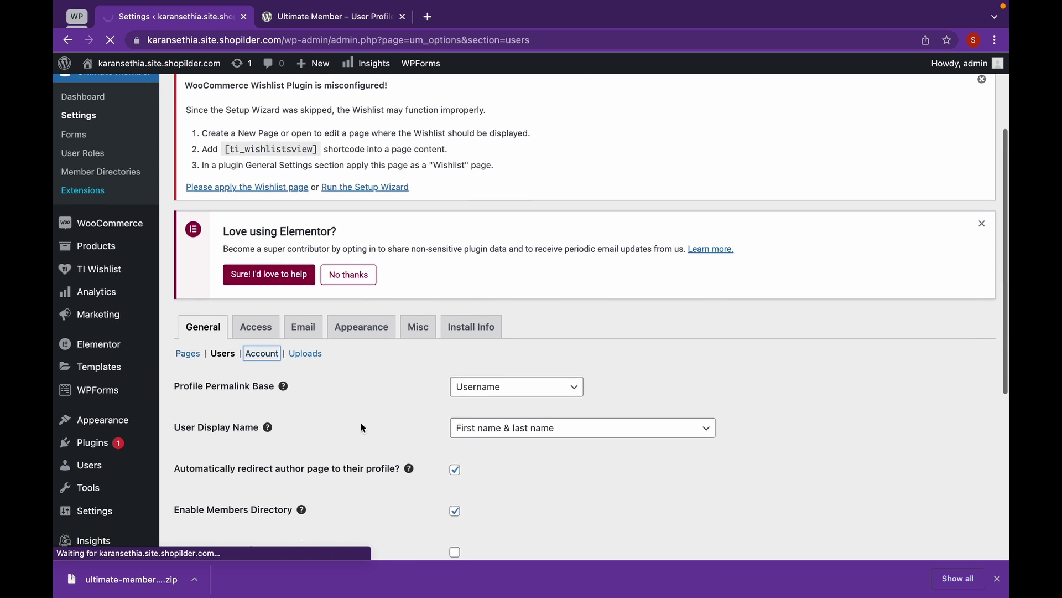
pyautogui.scroll(-2, 360, 423)
pyautogui.scroll(-3, 361, 427)
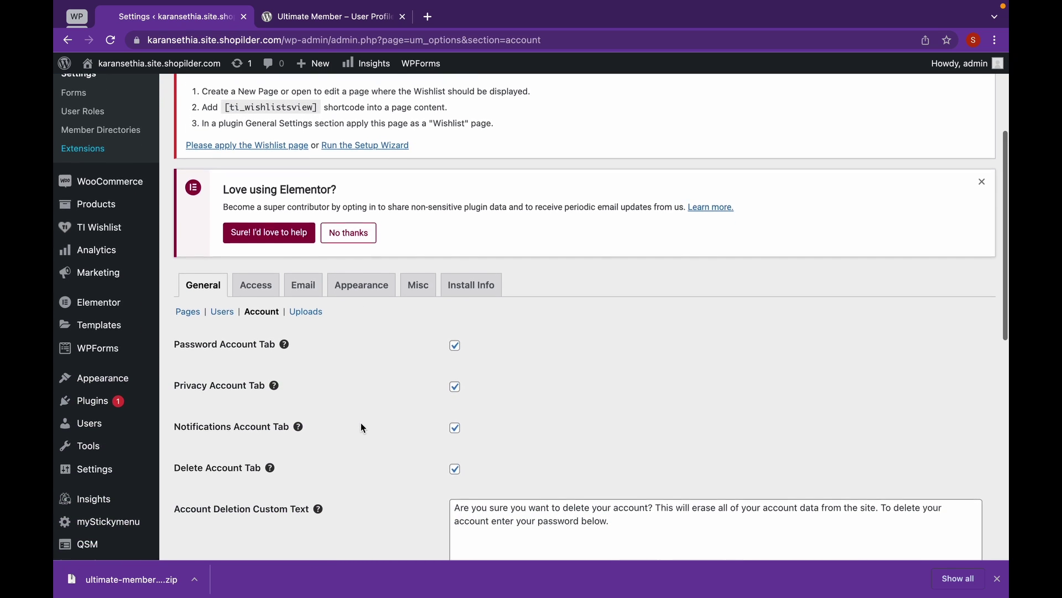
pyautogui.scroll(-3, 362, 425)
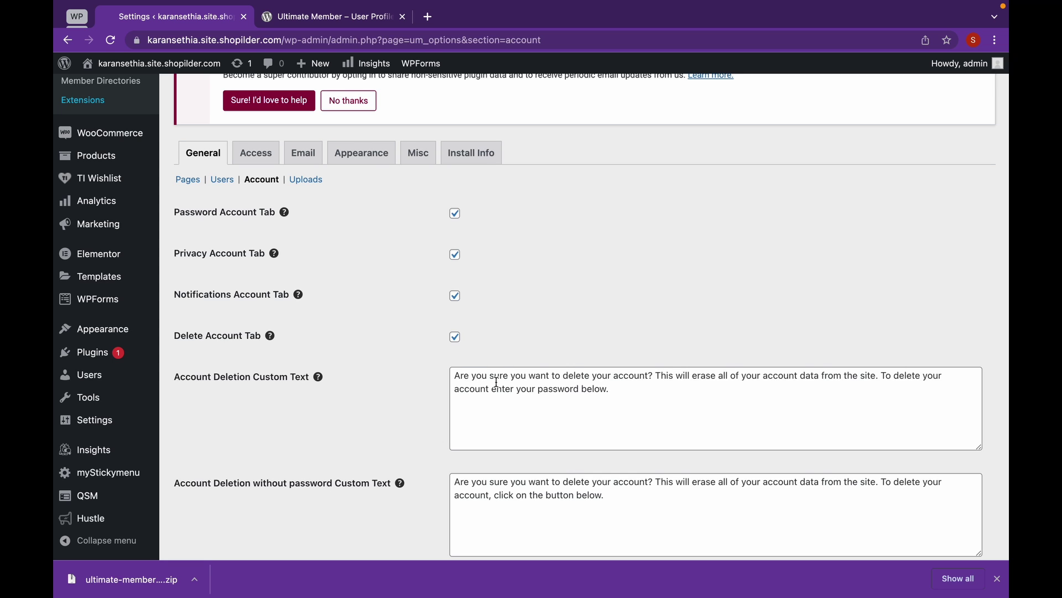
pyautogui.scroll(-5, 391, 406)
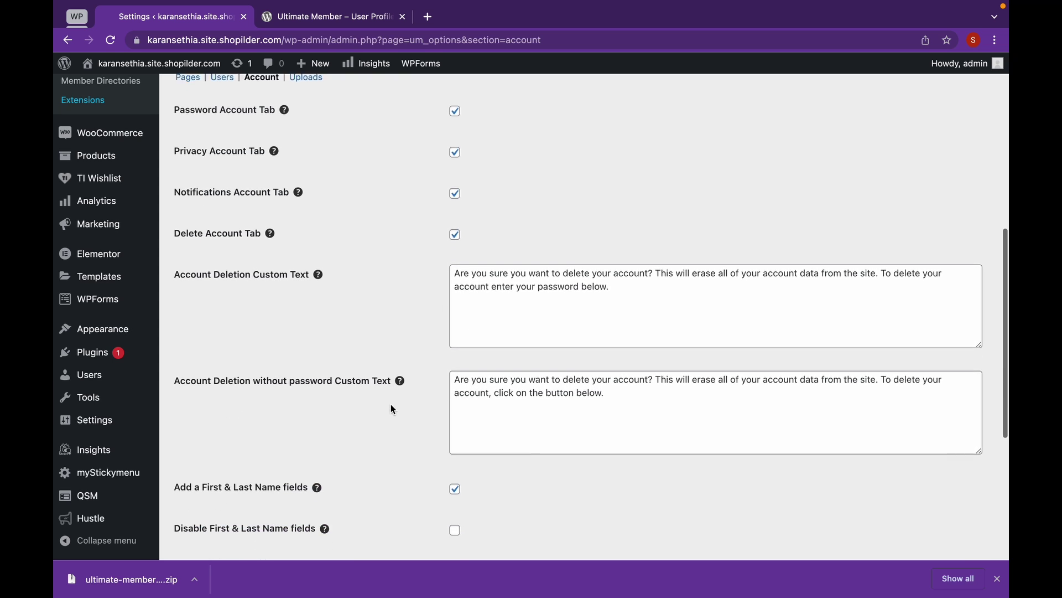
pyautogui.scroll(-3, 391, 409)
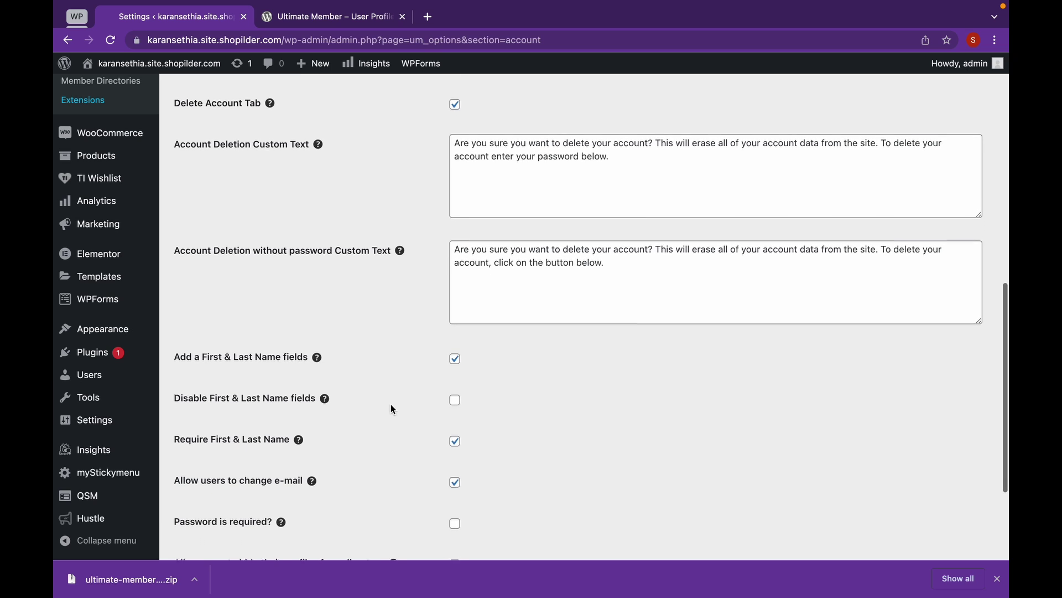
pyautogui.scroll(1, 391, 410)
pyautogui.scroll(5, 391, 409)
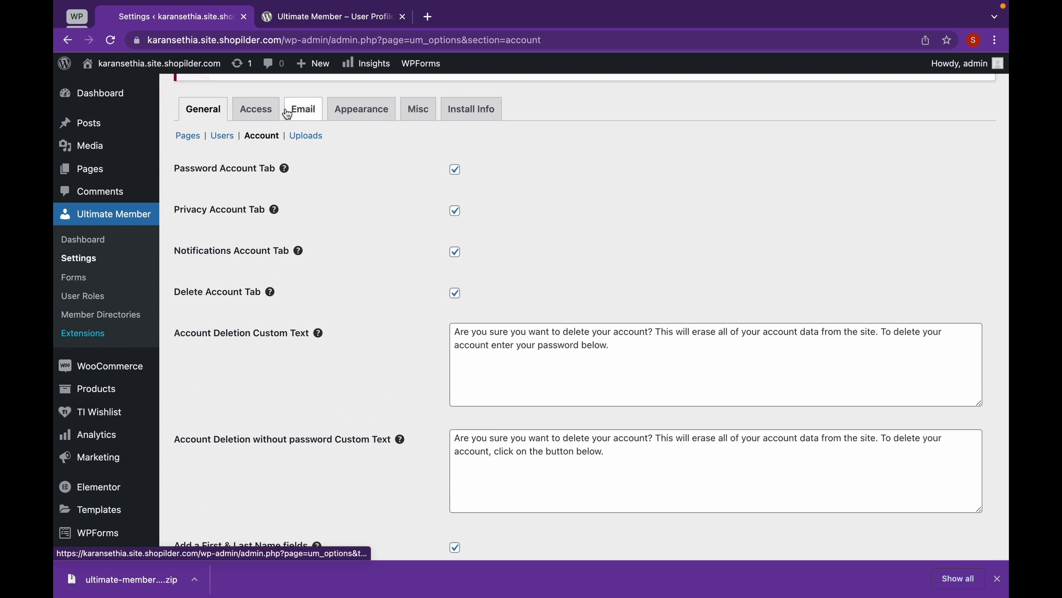
# Step: Bring up the Account Activation Email settings in the Email tab
pyautogui.click(290, 116)
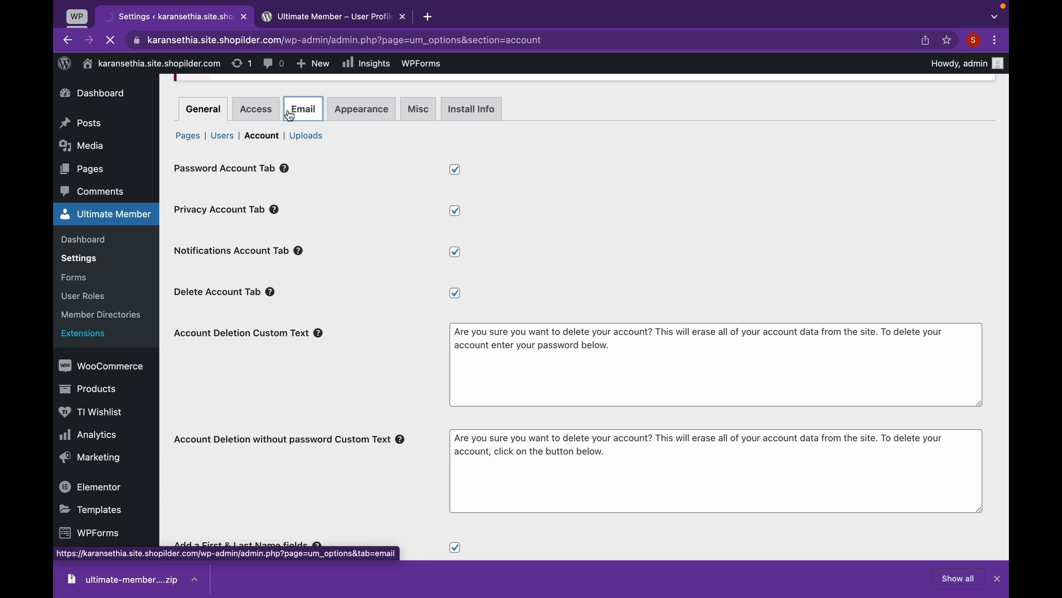
pyautogui.scroll(-3, 327, 297)
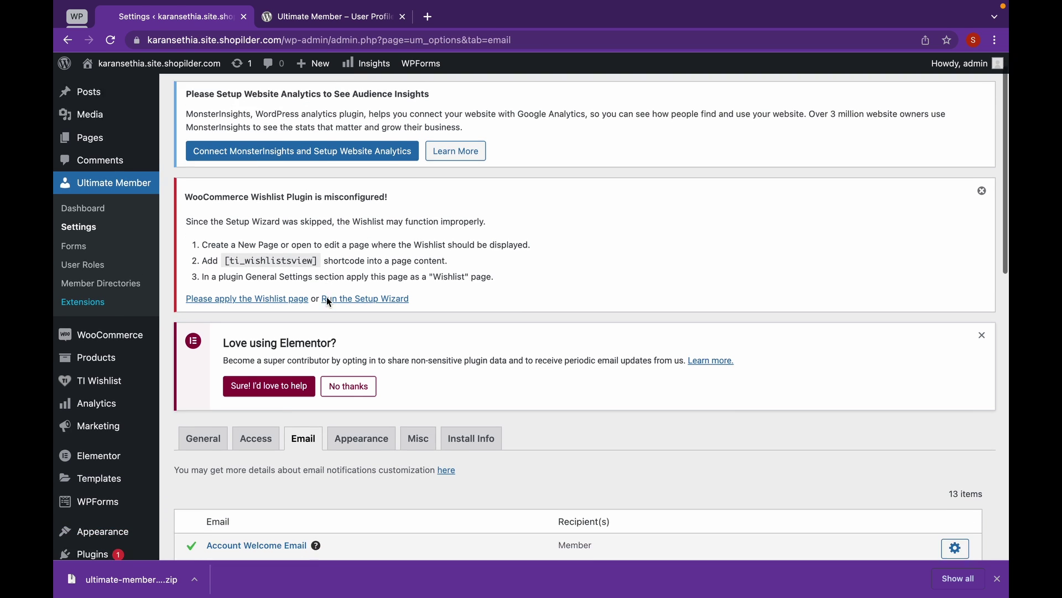
pyautogui.scroll(-3, 326, 299)
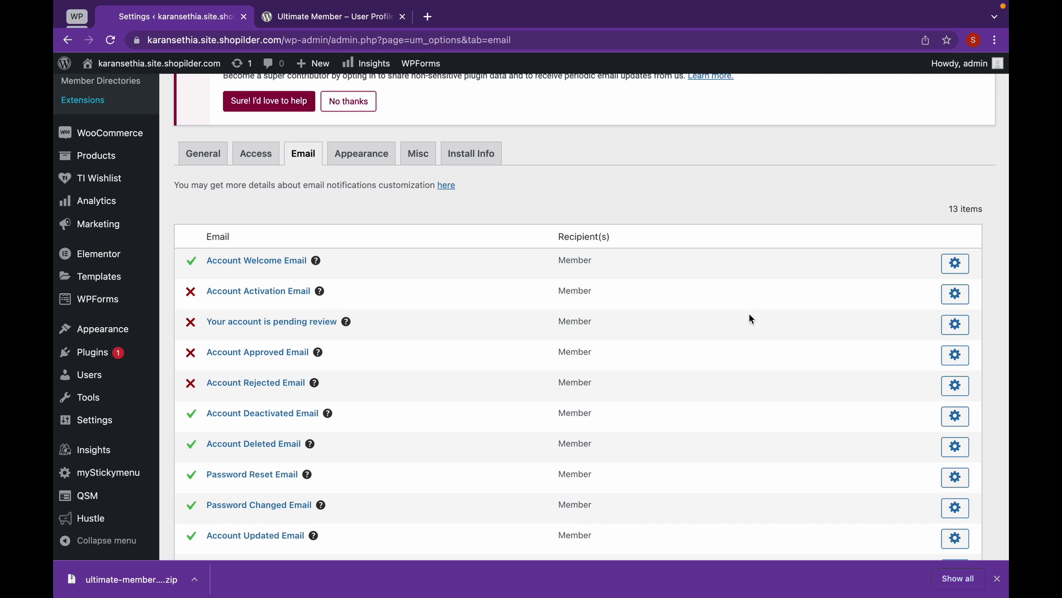
pyautogui.click(963, 300)
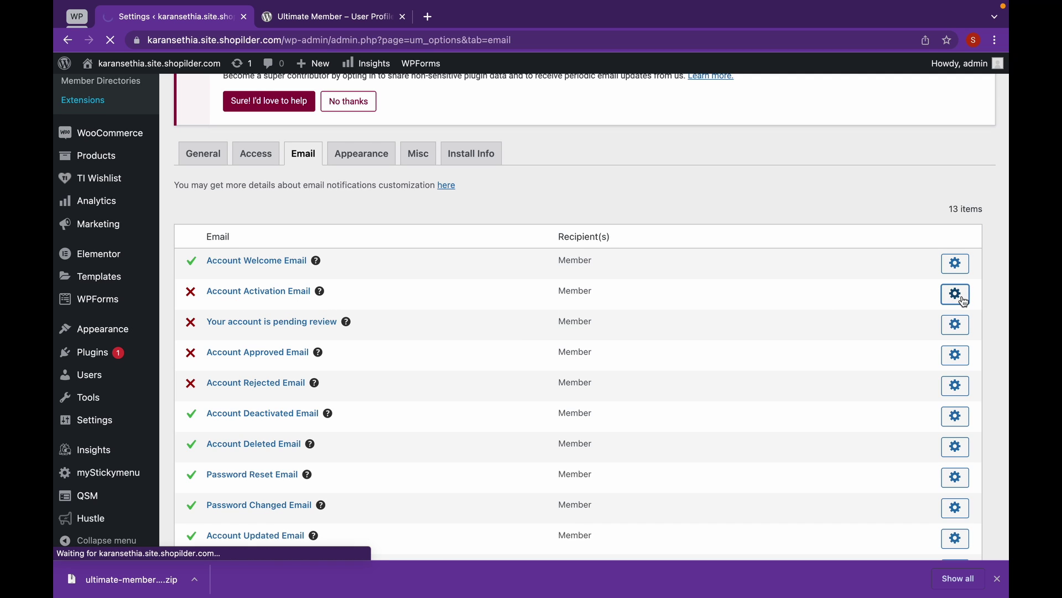
# Step: Enable the Account Activation Email and save, then untick it again
pyautogui.scroll(-1, 789, 327)
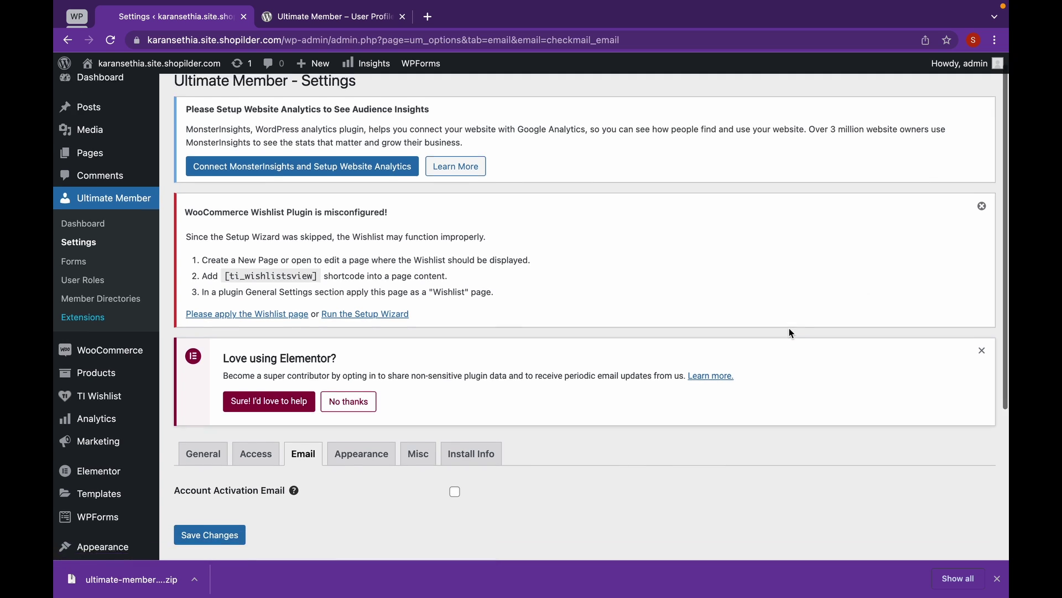
pyautogui.scroll(-3, 790, 332)
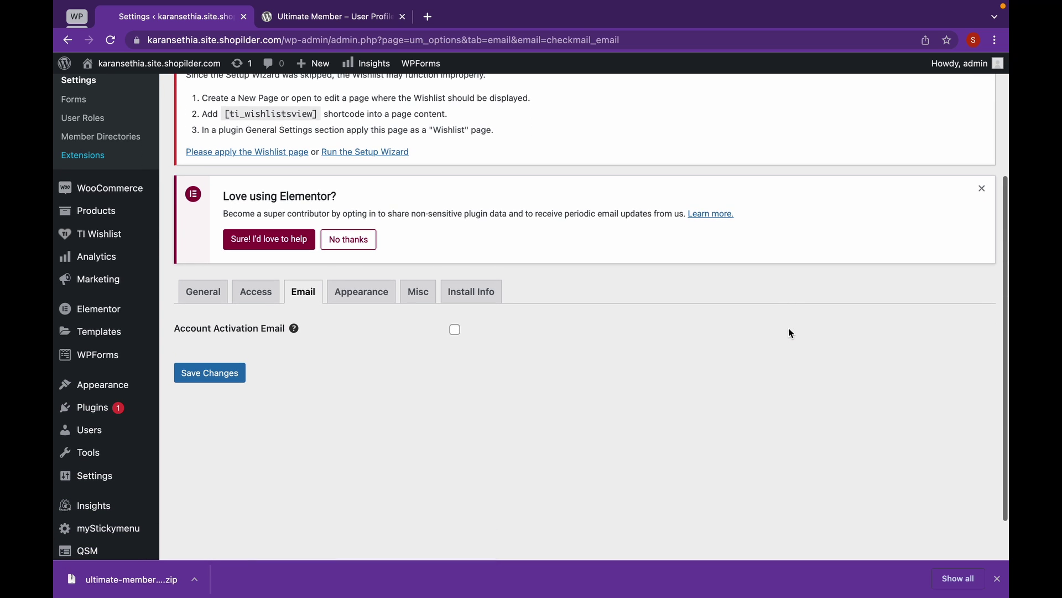
pyautogui.click(456, 331)
pyautogui.scroll(-5, 459, 332)
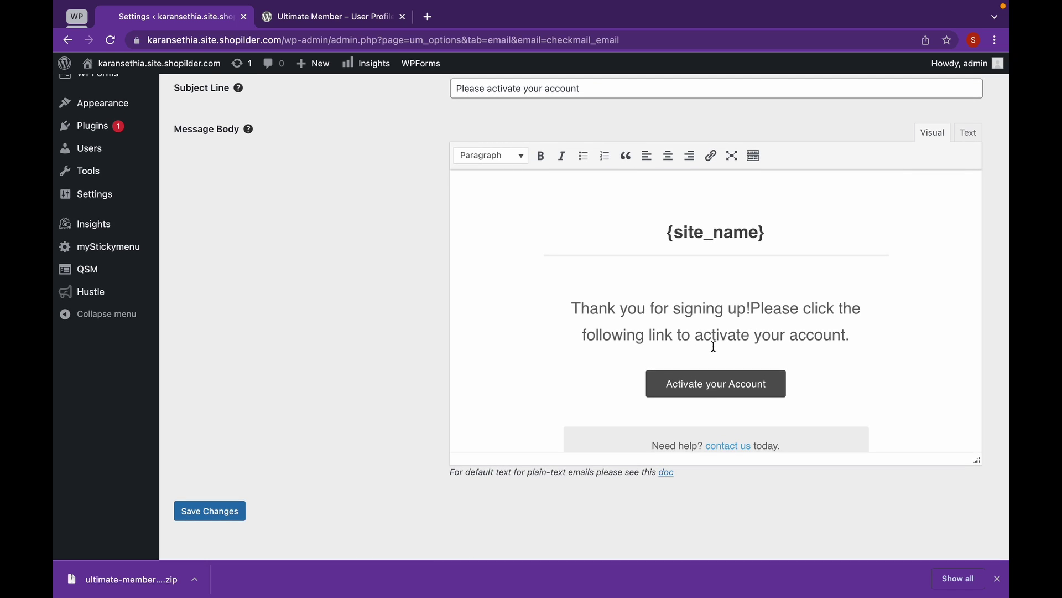
pyautogui.click(233, 512)
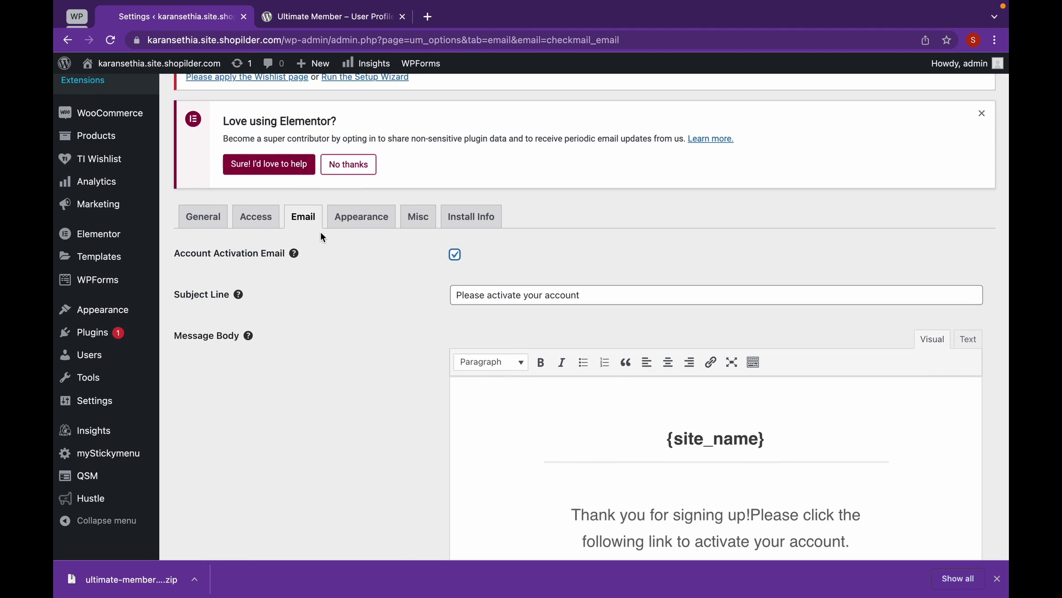
pyautogui.click(455, 256)
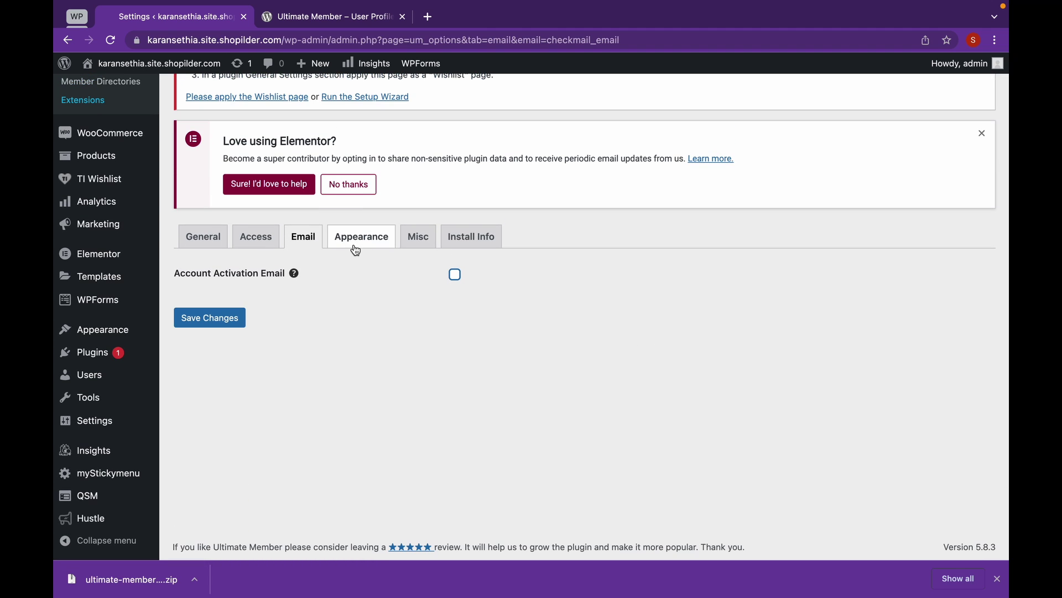
# Step: Leave Email settings unsaved for Appearance, keeping Default Template as the profile template
pyautogui.click(349, 244)
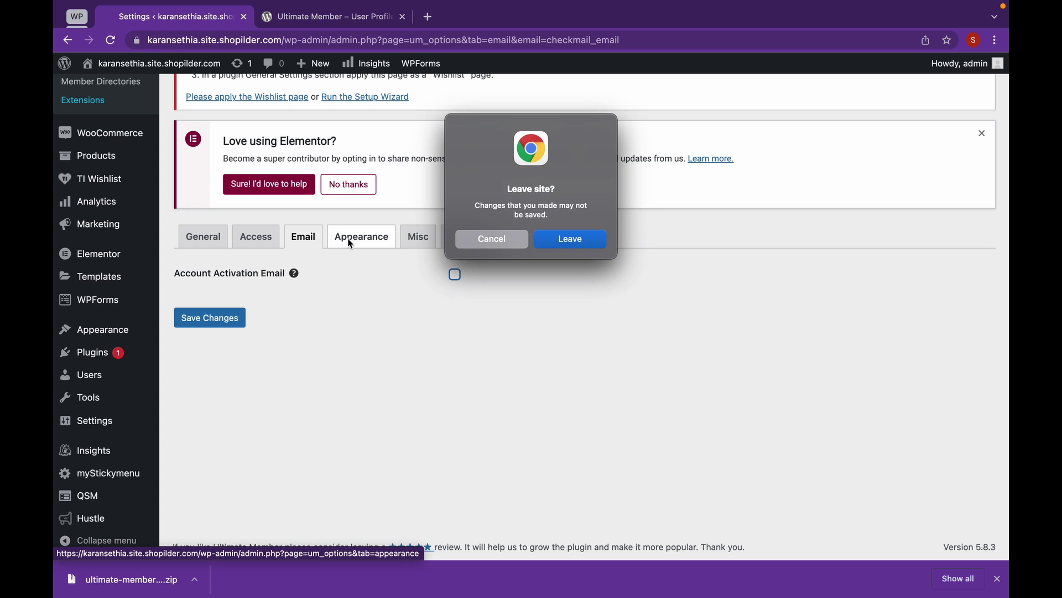
pyautogui.click(573, 241)
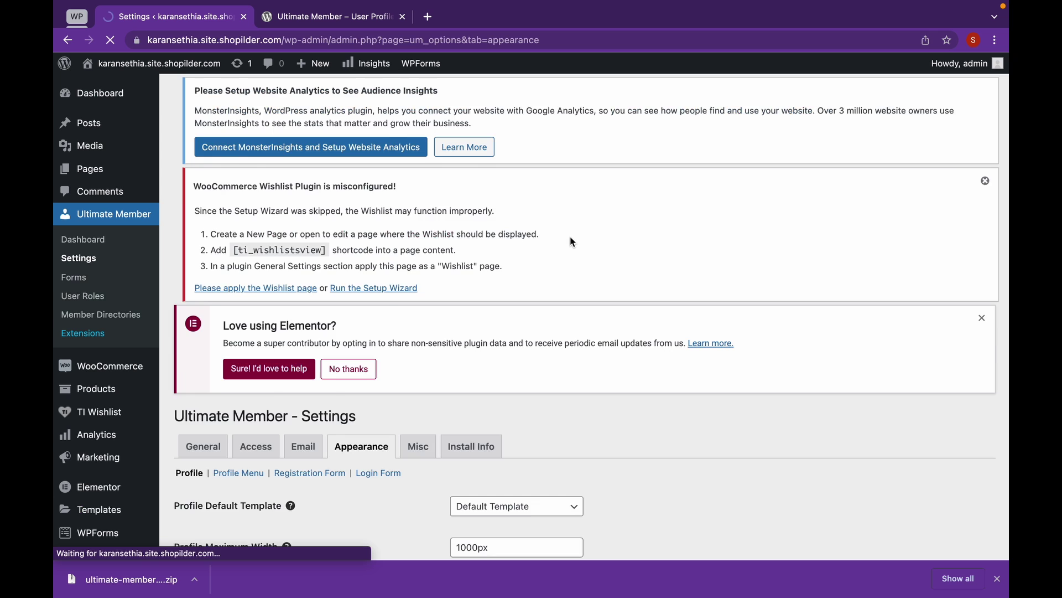
pyautogui.scroll(-5, 572, 242)
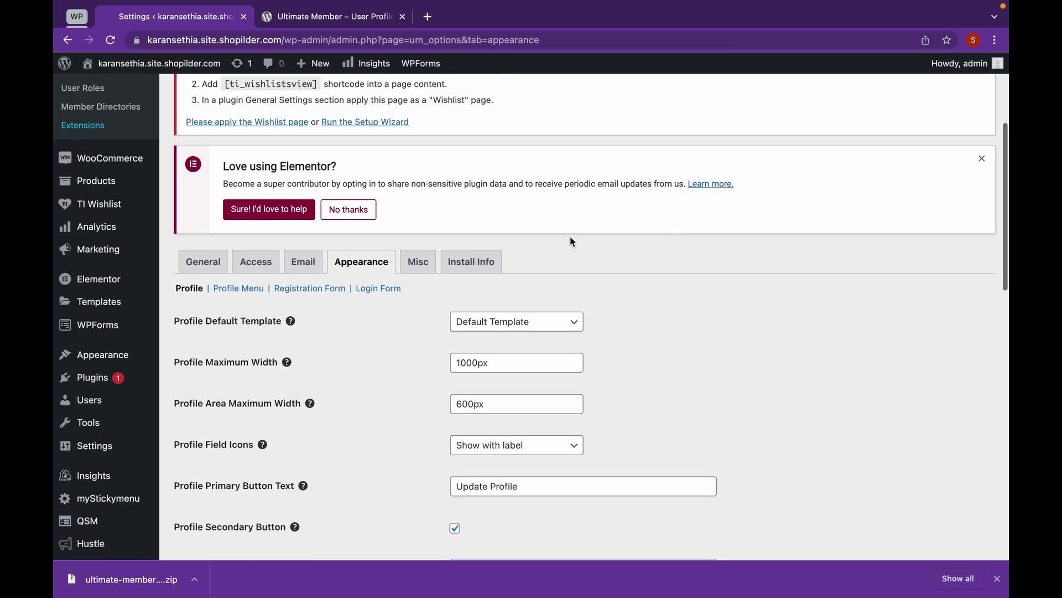
pyautogui.scroll(-2, 570, 241)
pyautogui.click(562, 277)
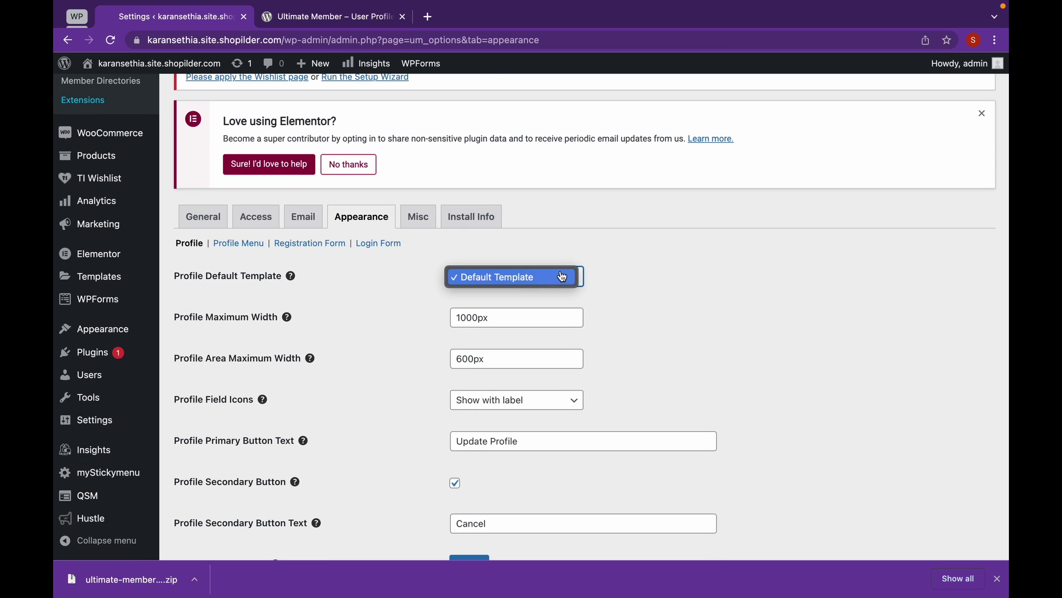
pyautogui.click(562, 277)
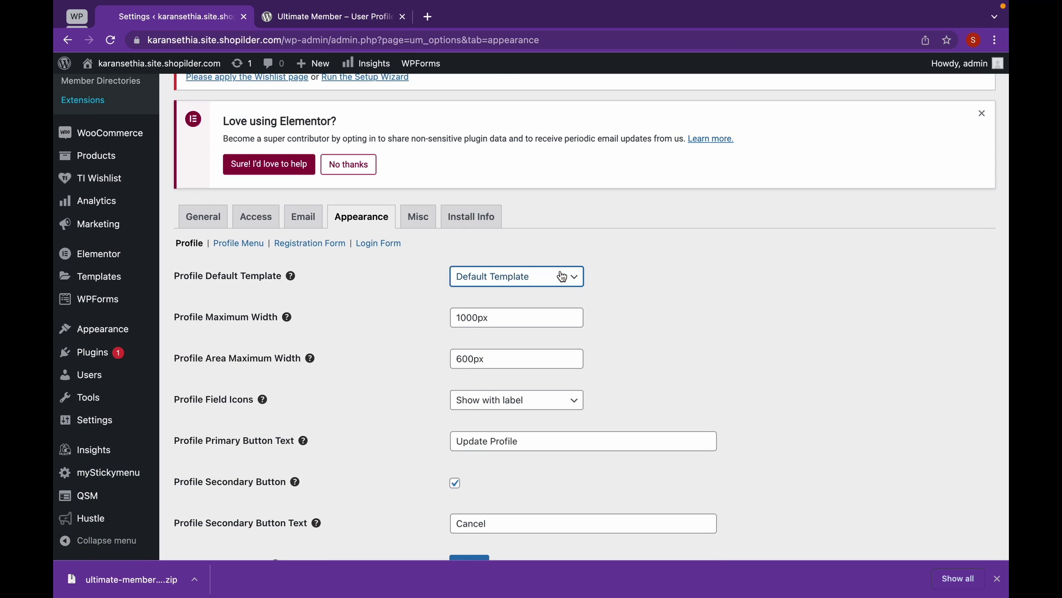
pyautogui.scroll(-1, 562, 276)
pyautogui.scroll(-2, 561, 275)
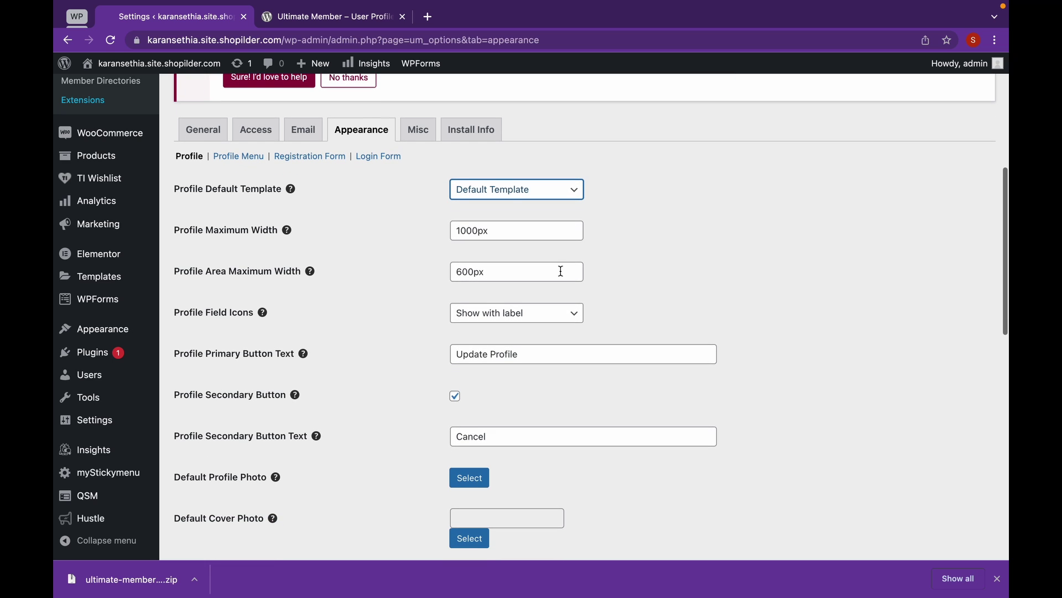
# Step: Switch to the Access settings, where Global Site Access is Site accessible to Everyone
pyautogui.click(258, 136)
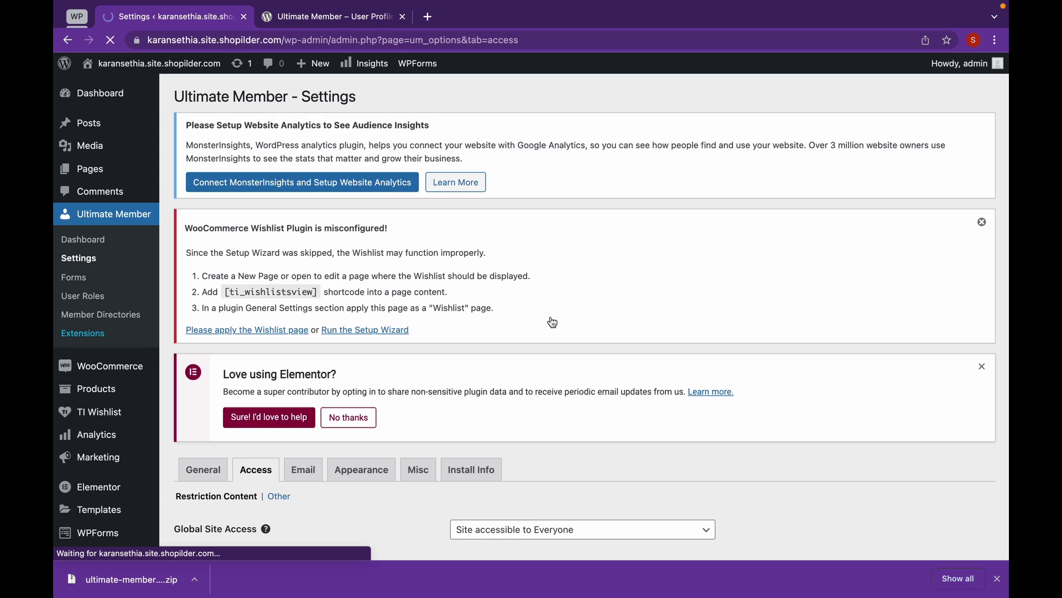
pyautogui.scroll(-5, 550, 314)
pyautogui.scroll(3, 550, 314)
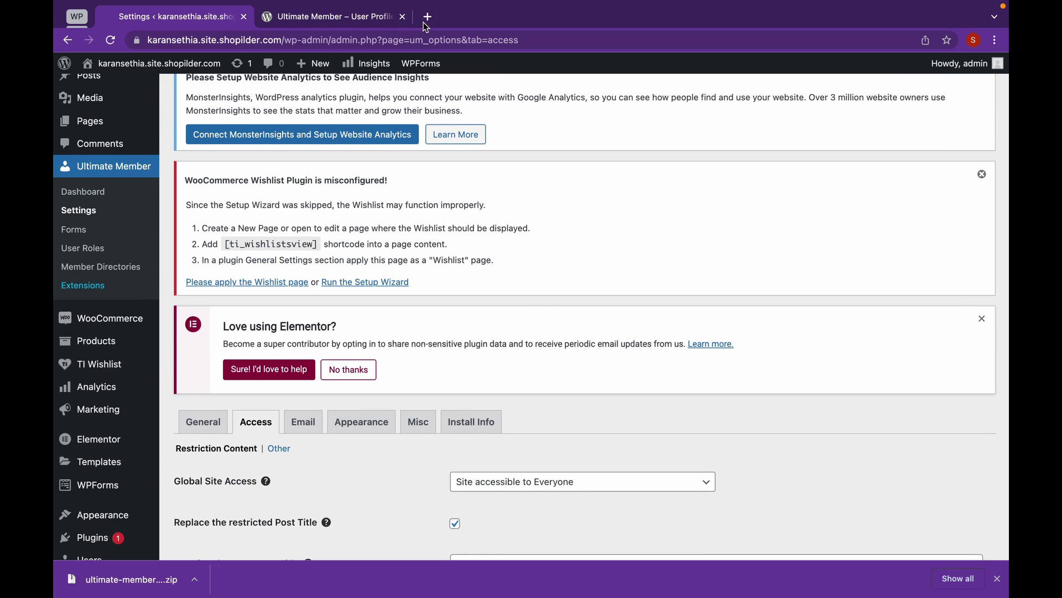
# Step: Load the print store homepage in a new tab, then return to the admin Settings tab
pyautogui.click(426, 19)
pyautogui.write('karansethia.site.shopilder.com')
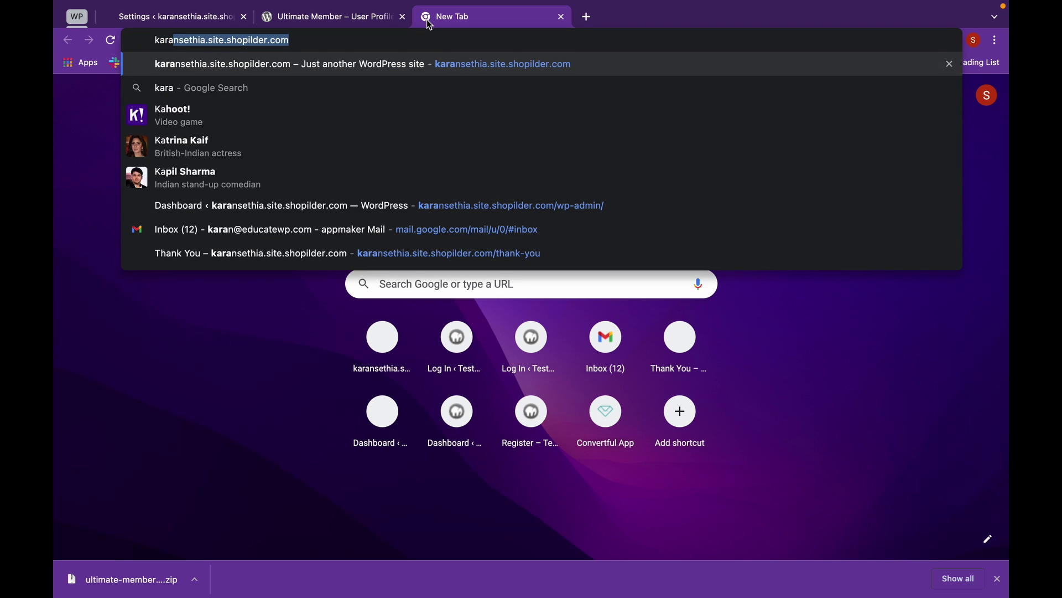
pyautogui.click(296, 74)
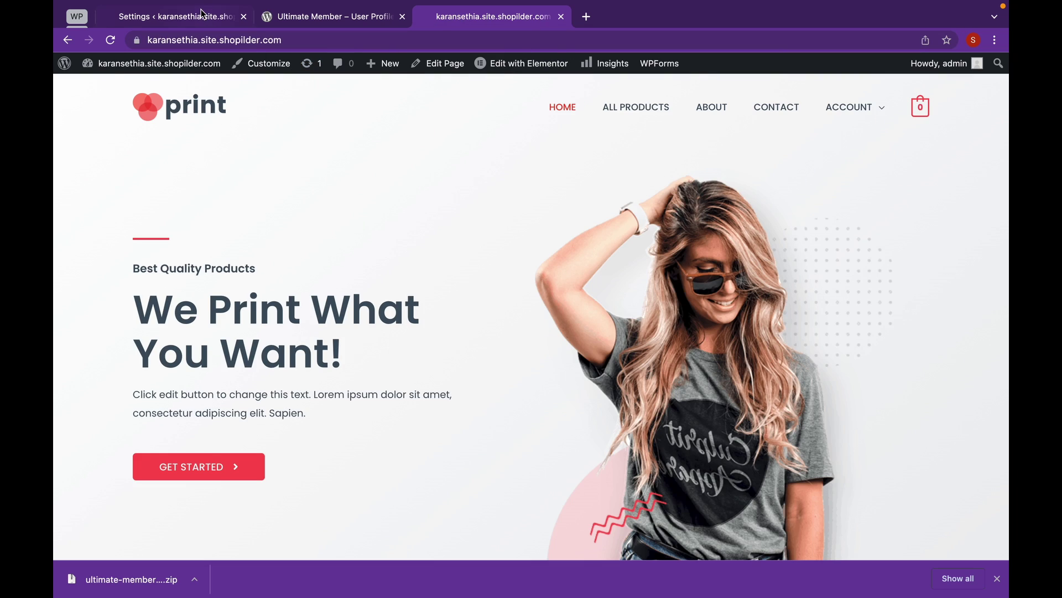
pyautogui.click(202, 14)
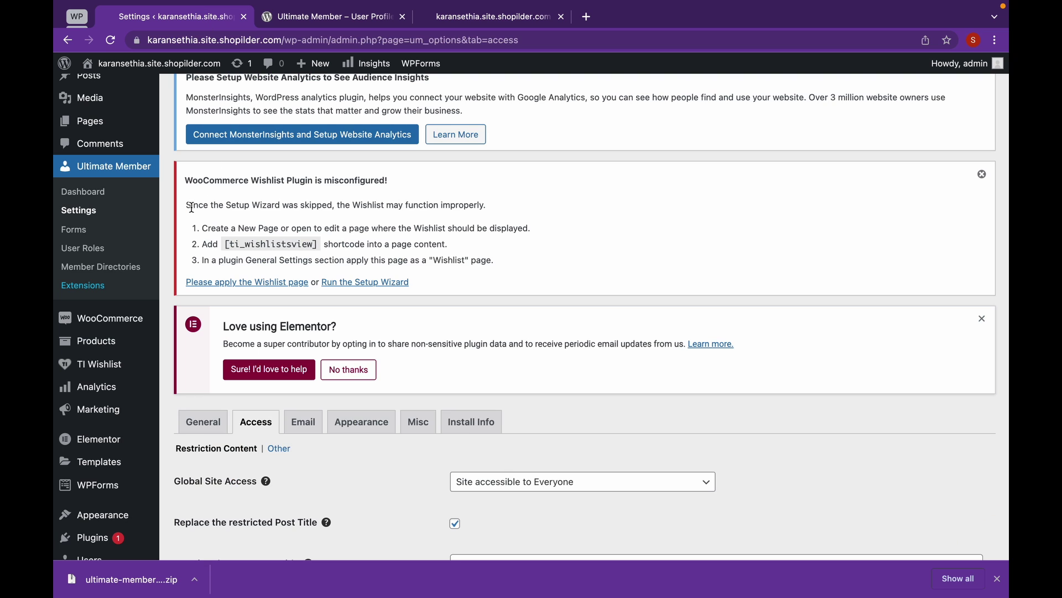
# Step: Show all pages and scroll to the published UM Login, Logout, Members, Password Reset and Register pages
pyautogui.click(127, 122)
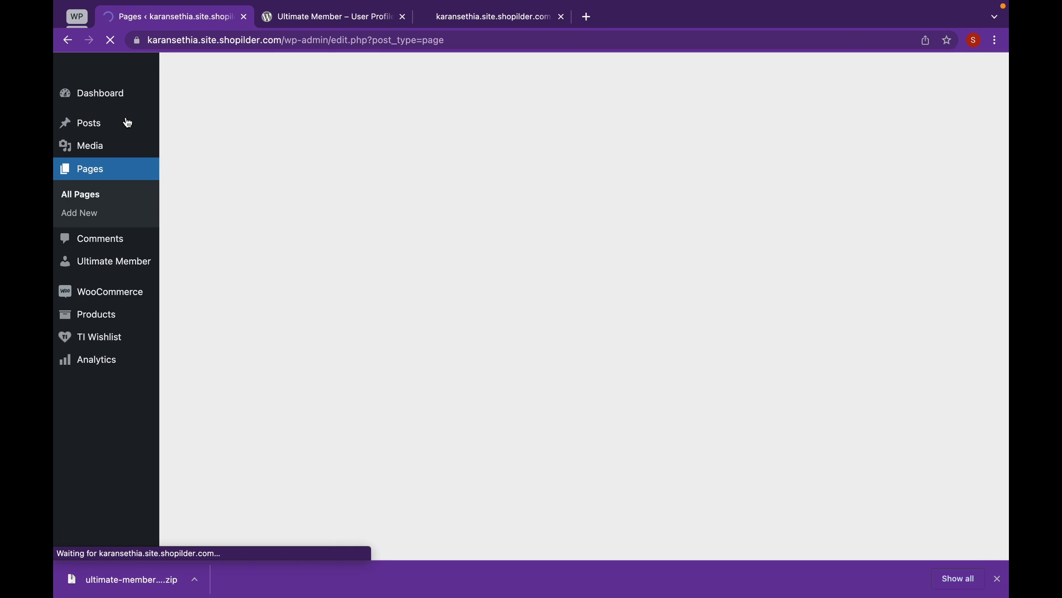
pyautogui.scroll(-3, 526, 286)
pyautogui.scroll(-6, 526, 285)
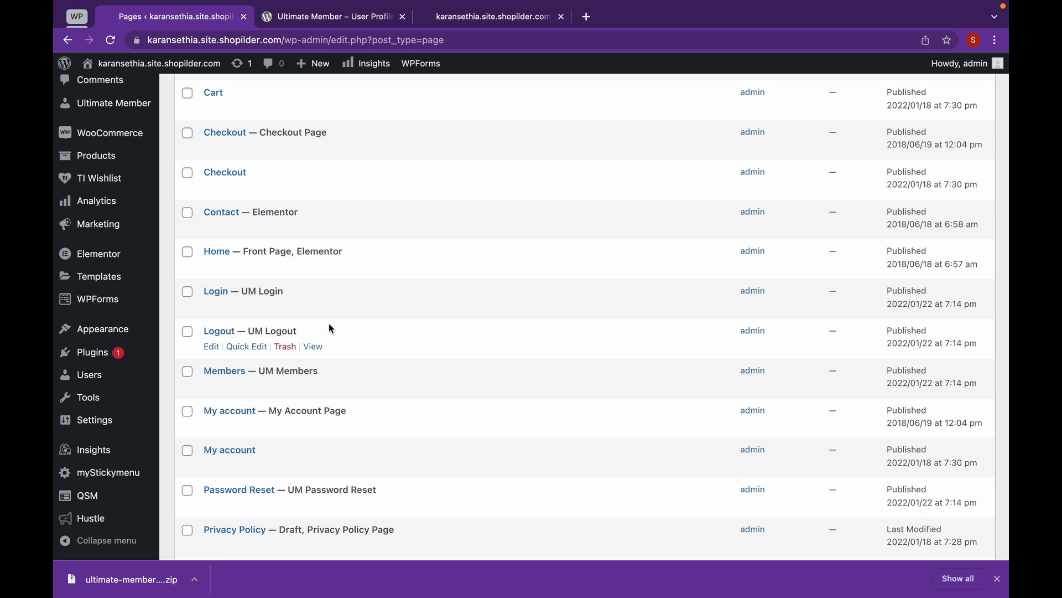
pyautogui.scroll(-1, 329, 327)
pyautogui.scroll(-5, 329, 328)
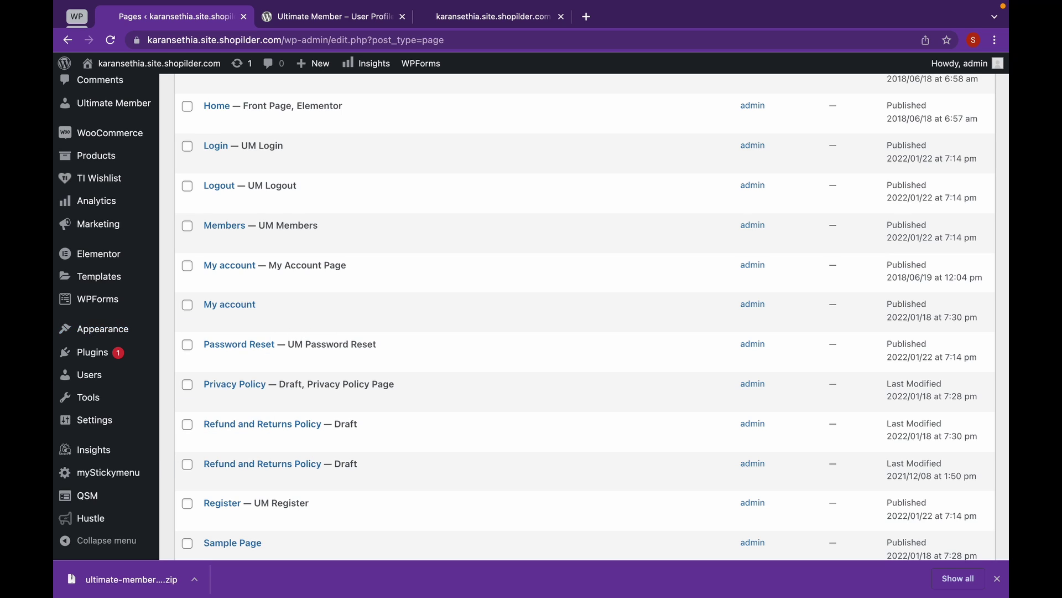
pyautogui.moveTo(138, 327)
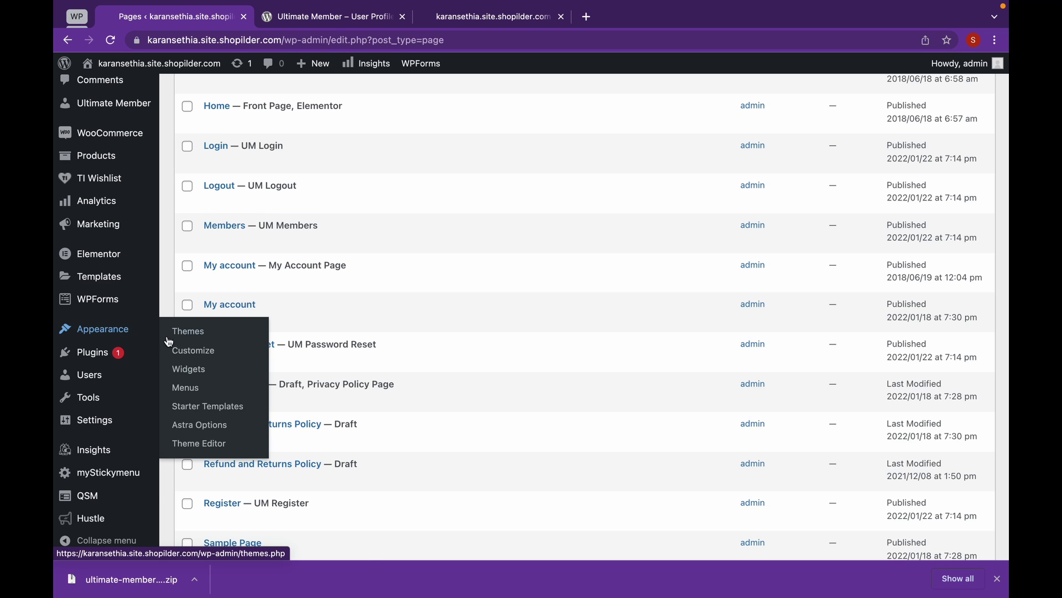
# Step: In the Menus editor, select Main Menu and load it for editing
pyautogui.click(192, 387)
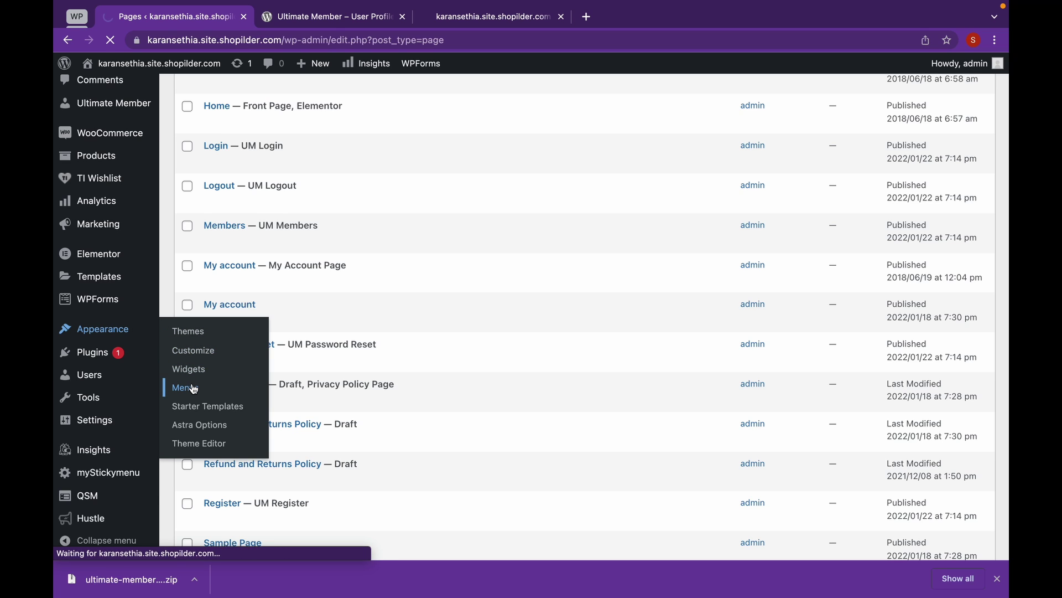
pyautogui.scroll(-3, 193, 388)
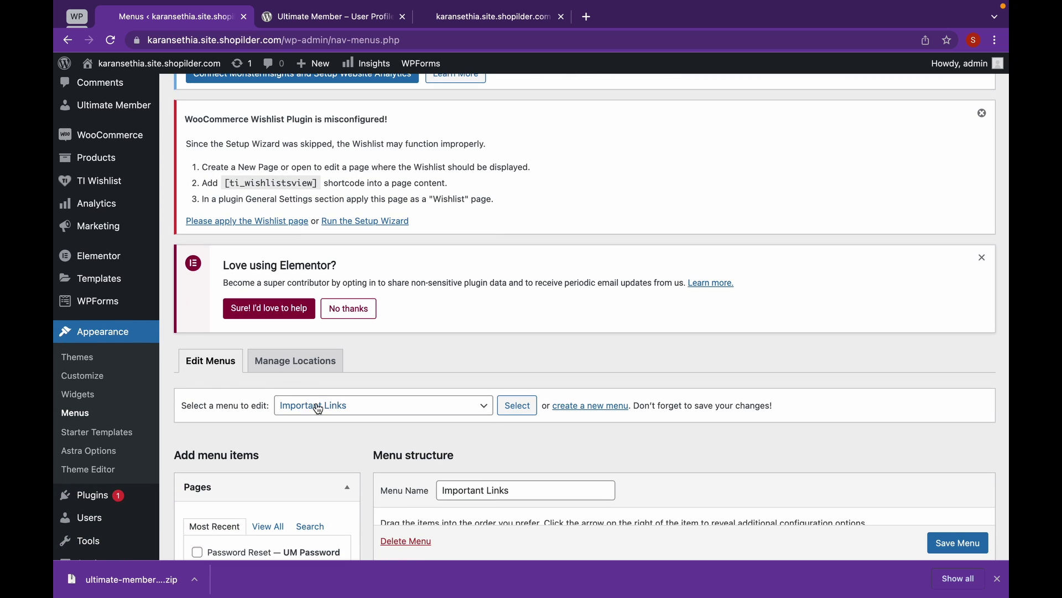
pyautogui.click(318, 408)
pyautogui.click(326, 422)
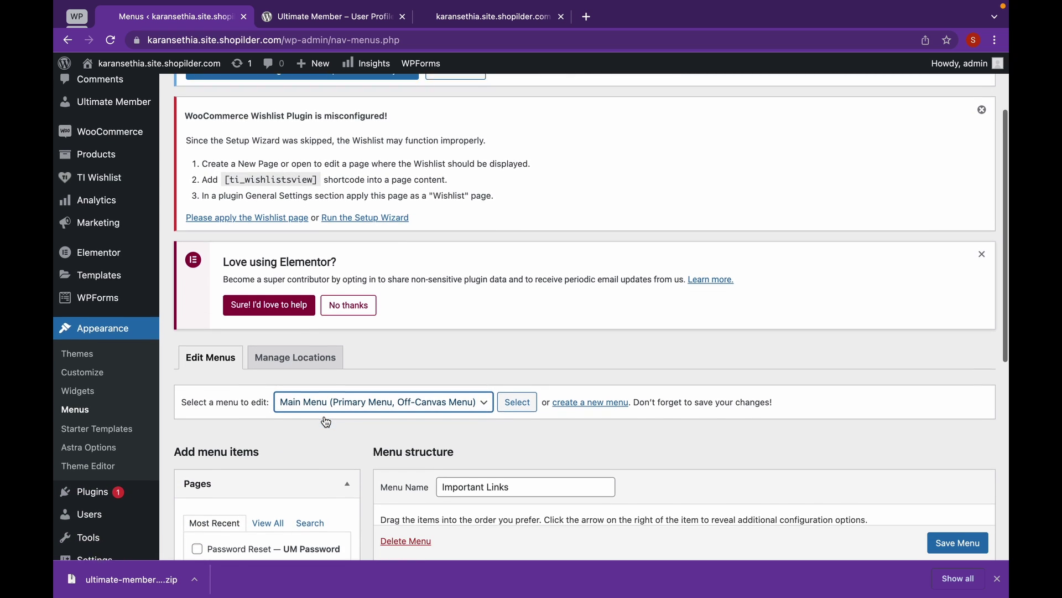
pyautogui.scroll(-3, 326, 422)
pyautogui.click(509, 315)
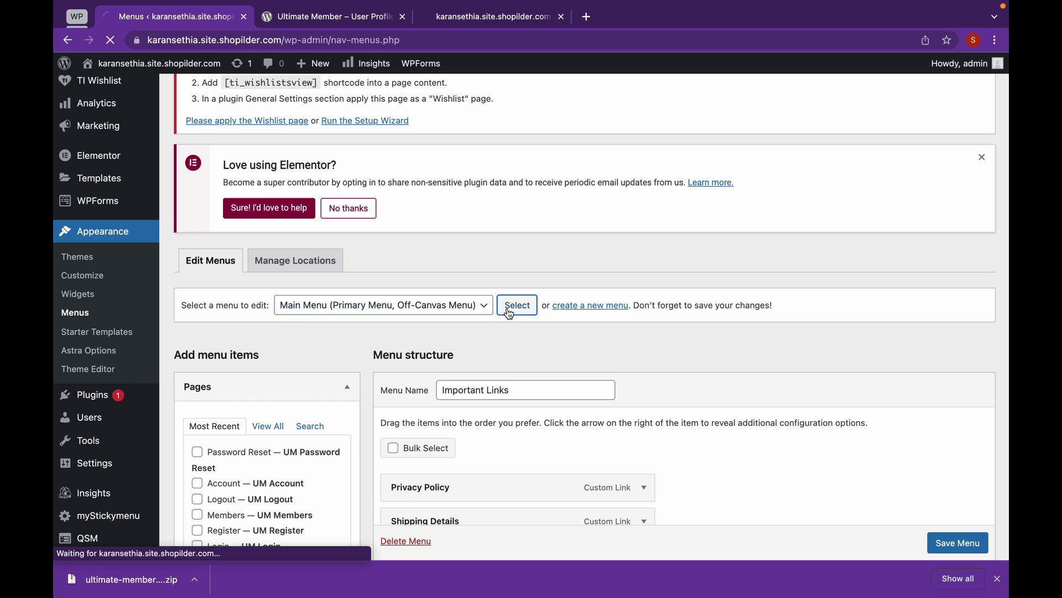
# Step: Remove the My Account and Cart sub items from Main Menu
pyautogui.scroll(-8, 509, 314)
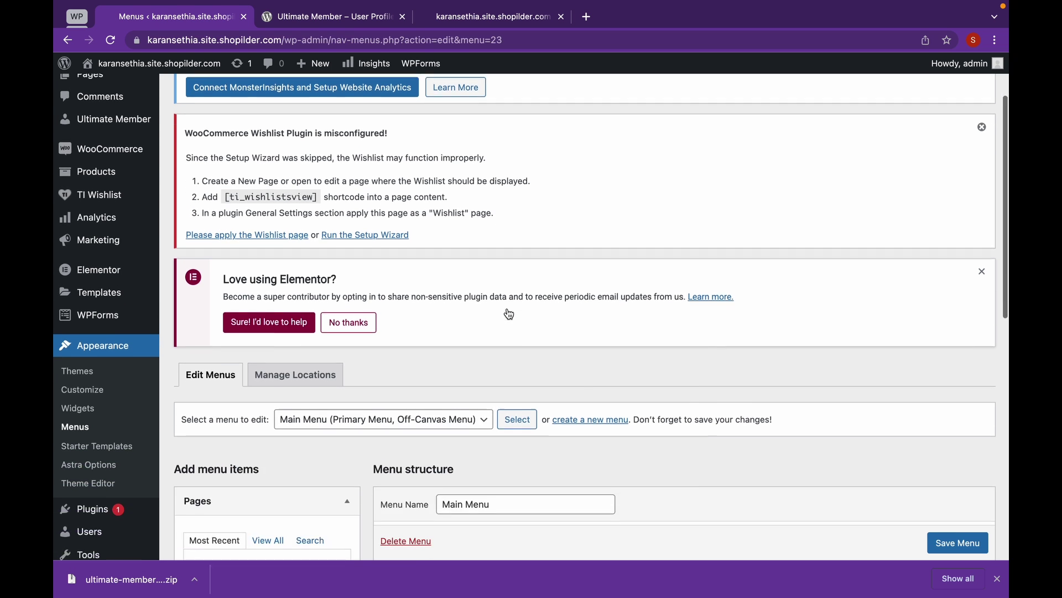
pyautogui.scroll(-1, 509, 314)
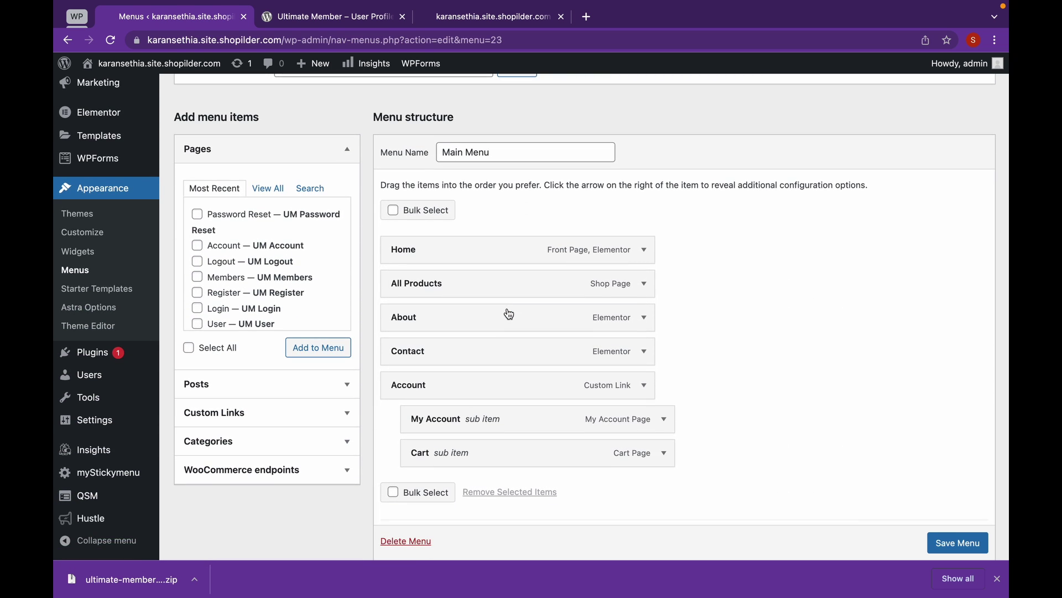
pyautogui.click(664, 419)
pyautogui.scroll(-3, 536, 429)
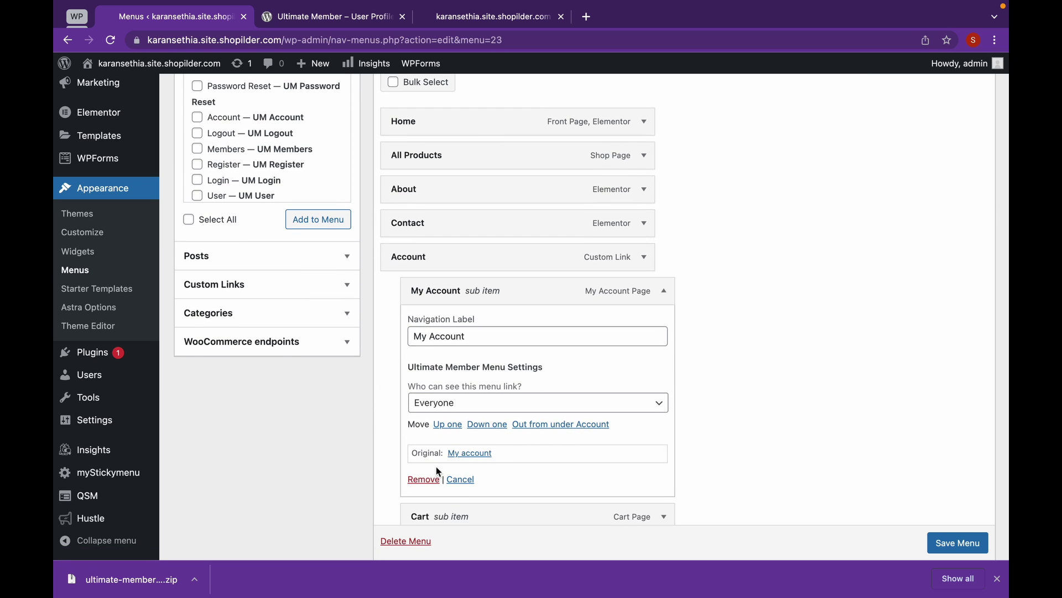
pyautogui.click(426, 479)
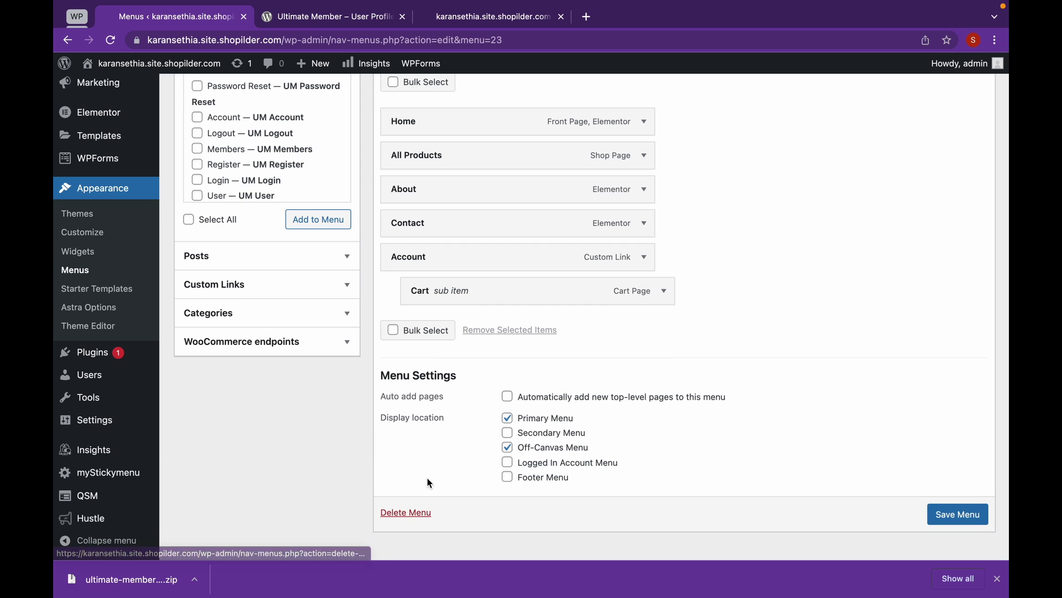
pyautogui.click(664, 292)
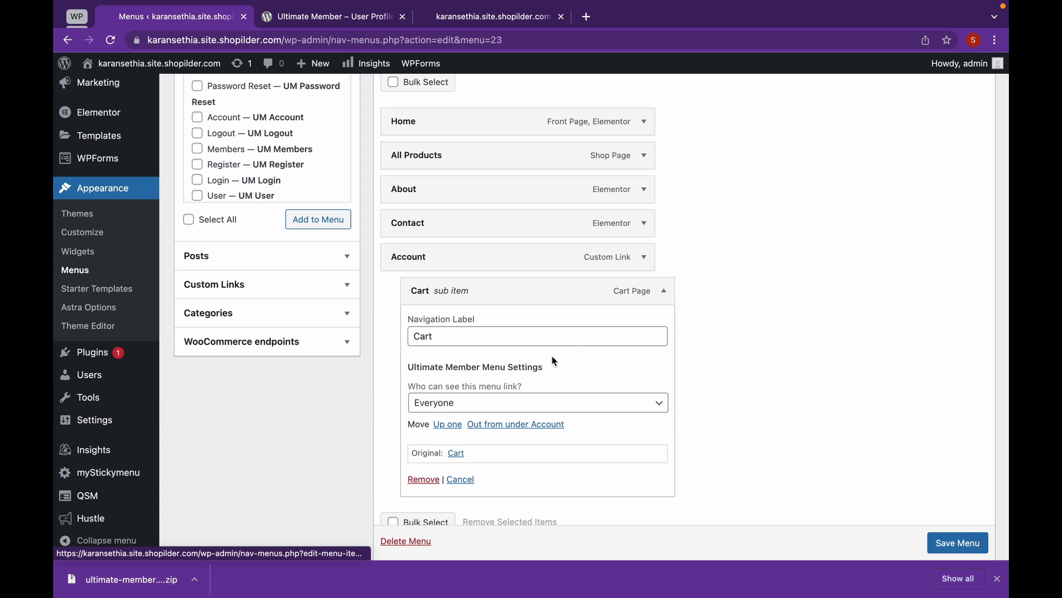
pyautogui.click(422, 479)
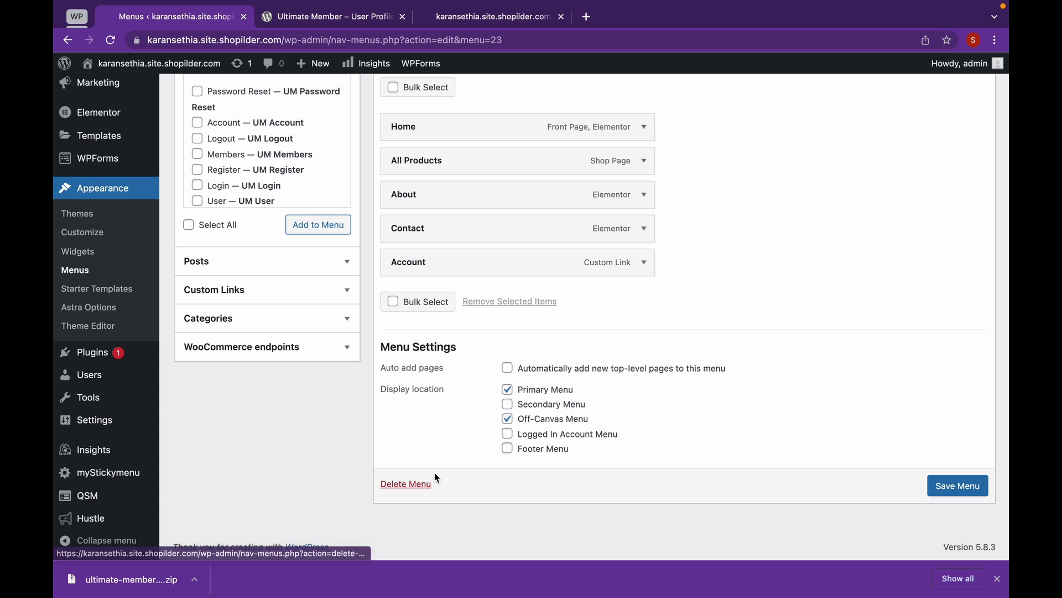
# Step: Add the Logout, Register and Login pages to Main Menu, leaving Members unticked
pyautogui.scroll(1, 602, 284)
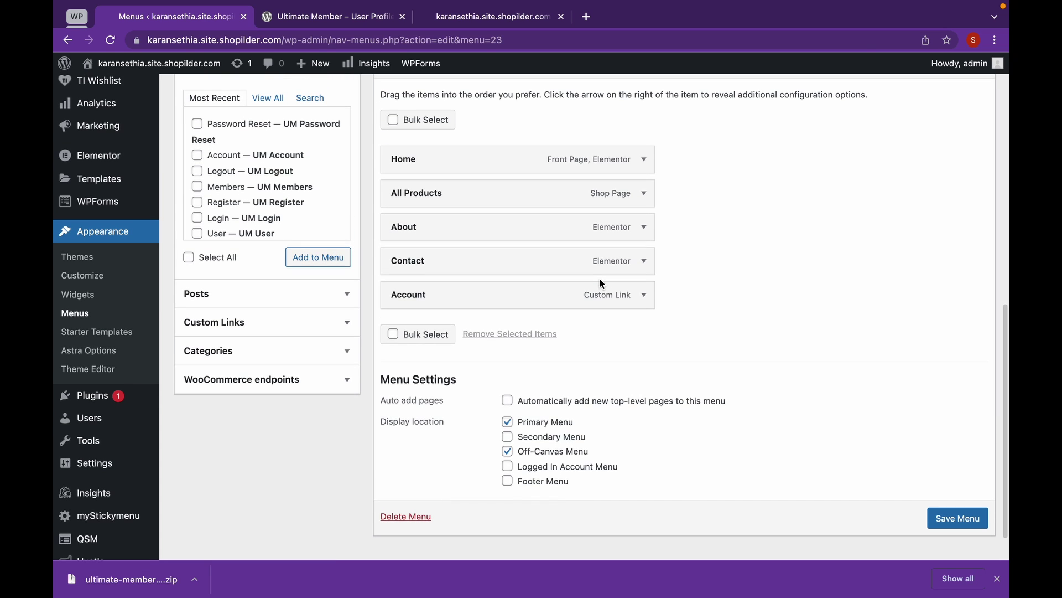
pyautogui.click(198, 172)
pyautogui.click(199, 188)
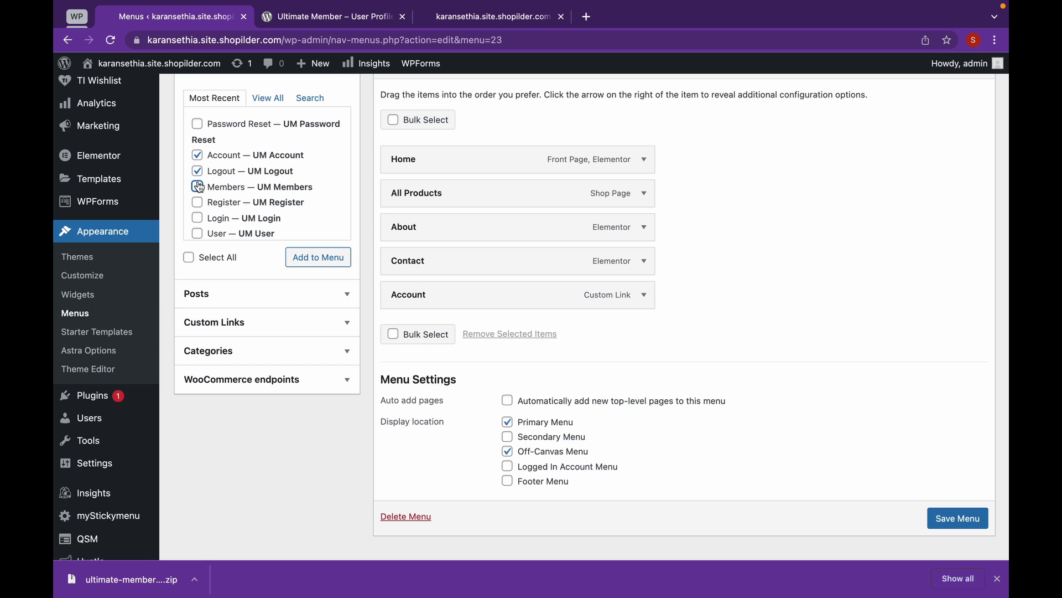
pyautogui.click(198, 188)
pyautogui.click(198, 203)
pyautogui.click(200, 219)
pyautogui.click(334, 265)
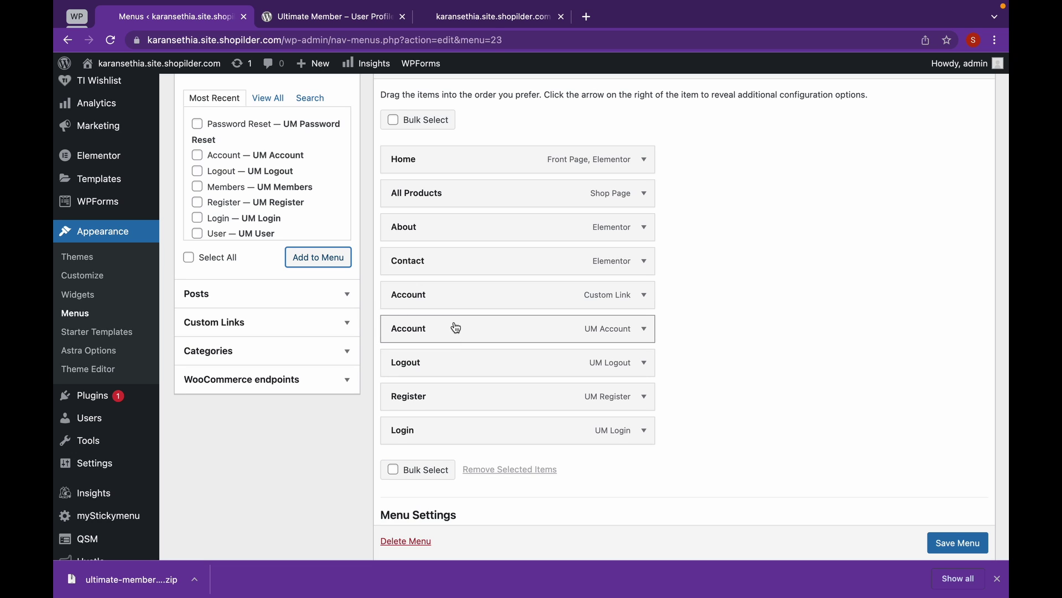
# Step: Restrict the UM Account menu item to Logged In Users with the Customer role
pyautogui.click(645, 331)
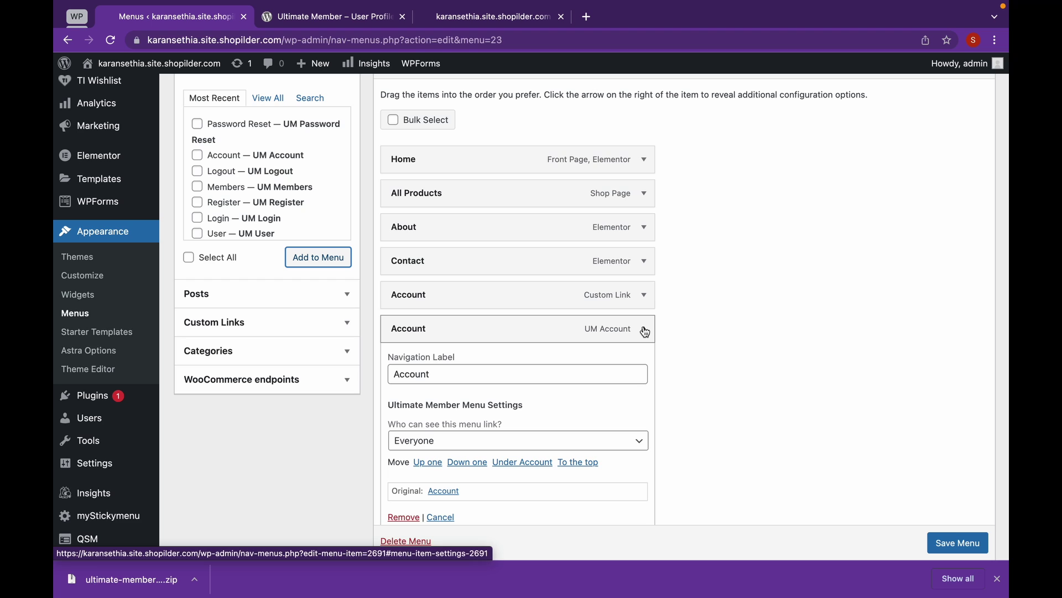
pyautogui.scroll(-2, 643, 329)
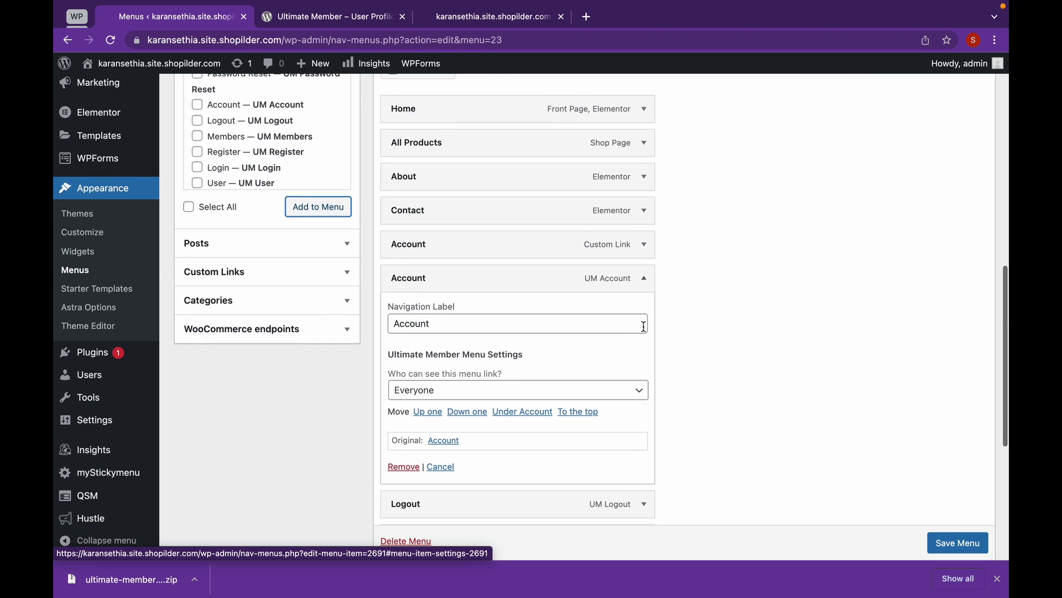
pyautogui.click(636, 391)
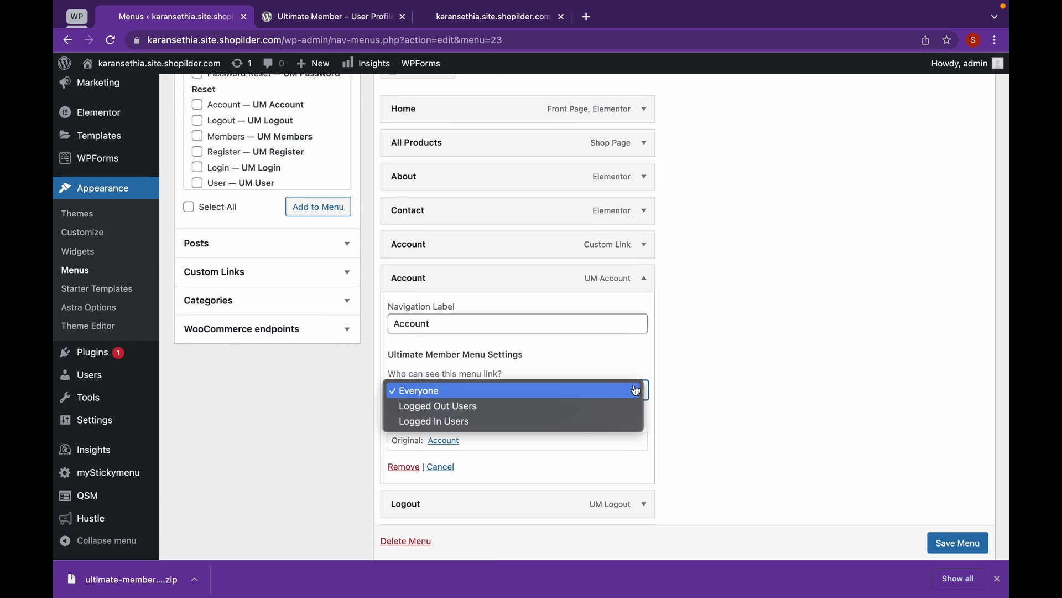
pyautogui.click(602, 422)
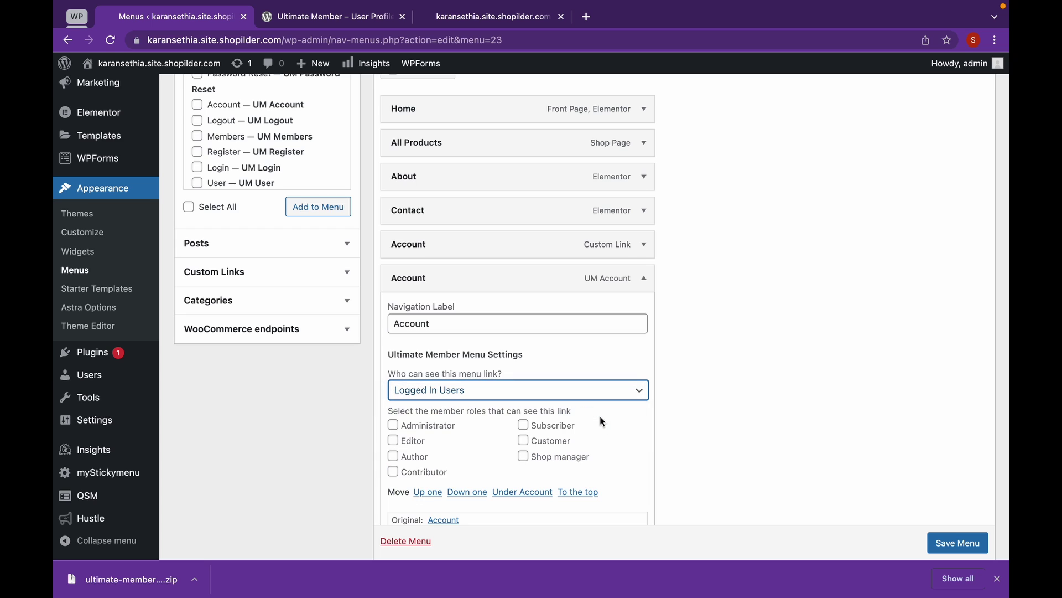
pyautogui.scroll(-1, 599, 413)
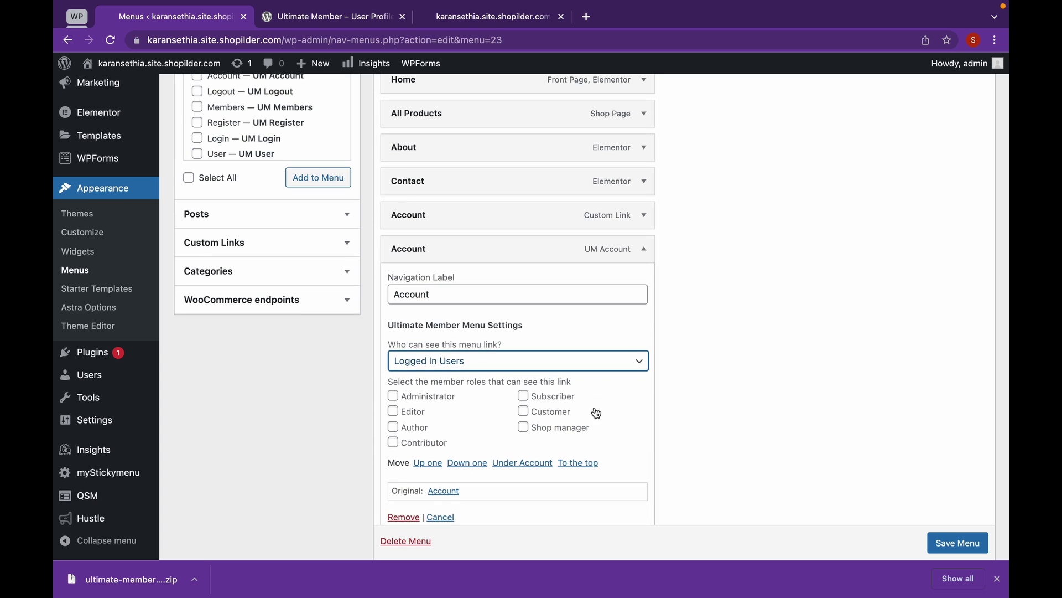
pyautogui.click(526, 413)
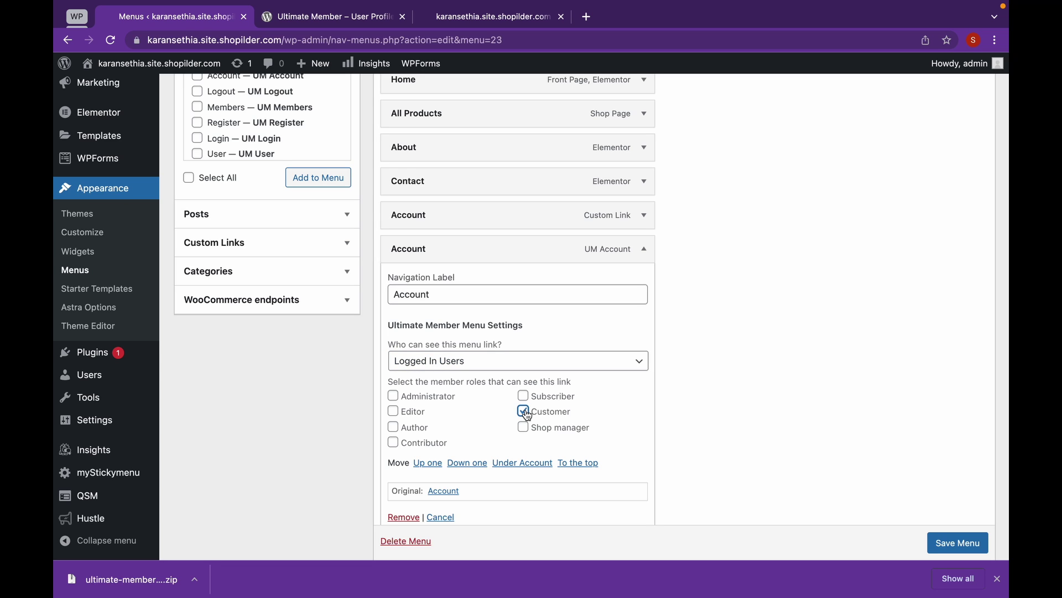
pyautogui.scroll(-3, 509, 399)
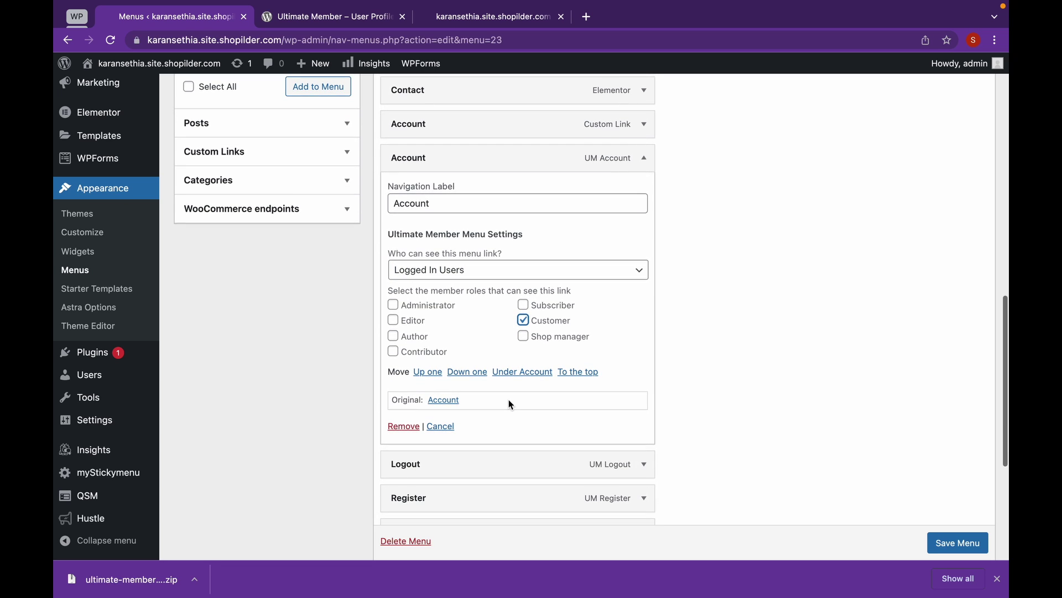
pyautogui.scroll(-2, 509, 399)
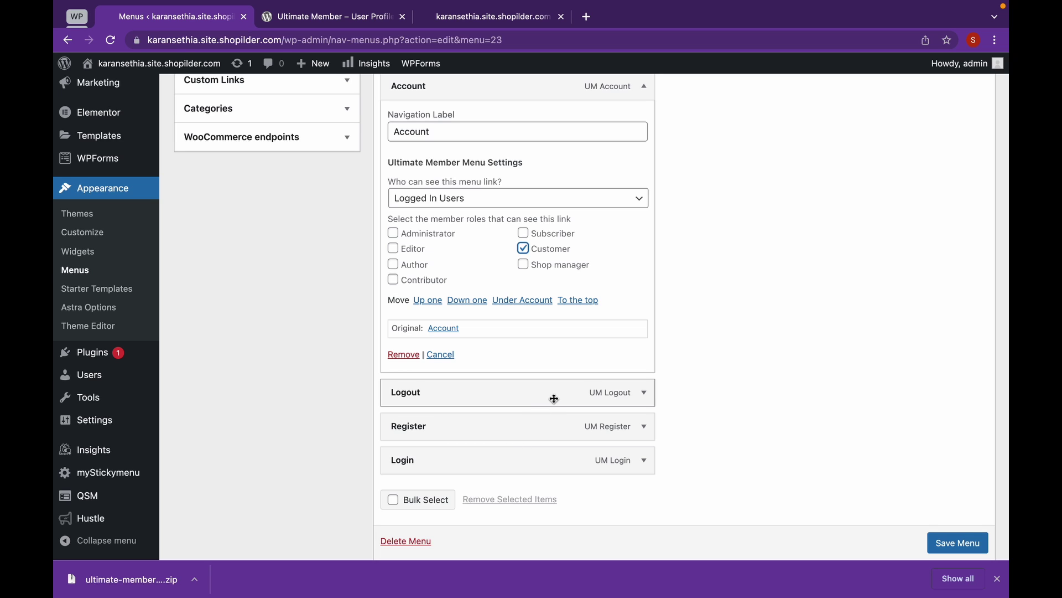
# Step: Make the Logout menu item visible only to Logged In Users
pyautogui.click(644, 392)
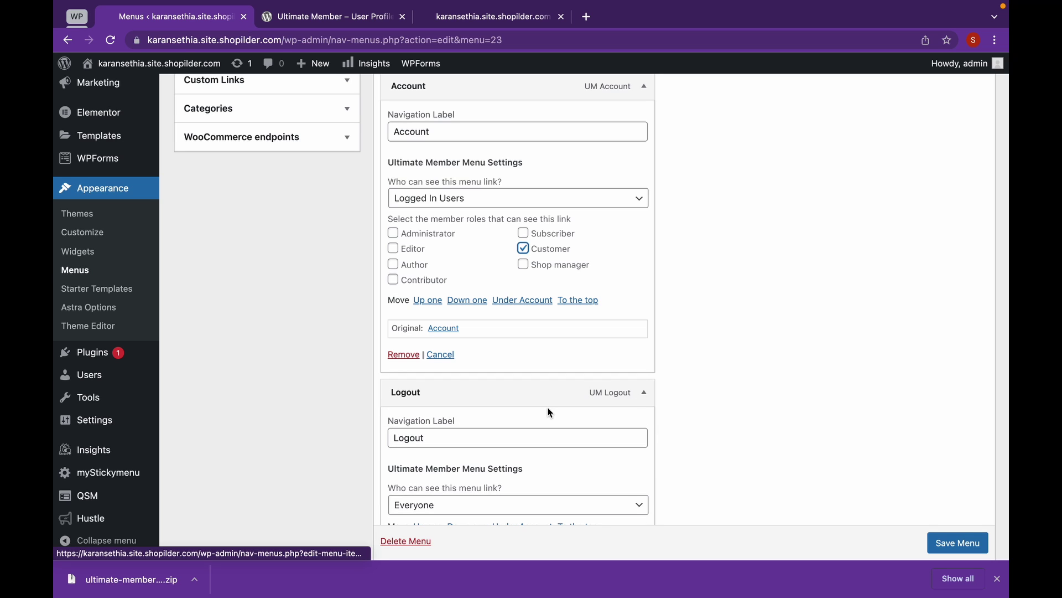
pyautogui.scroll(-2, 550, 416)
pyautogui.click(559, 432)
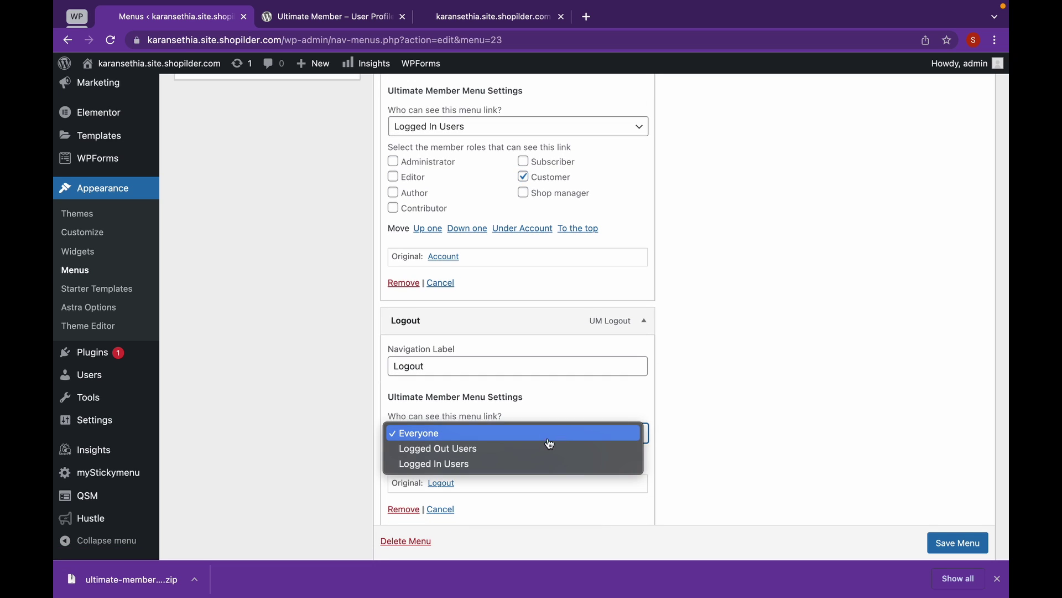
pyautogui.click(530, 468)
pyautogui.scroll(-4, 530, 468)
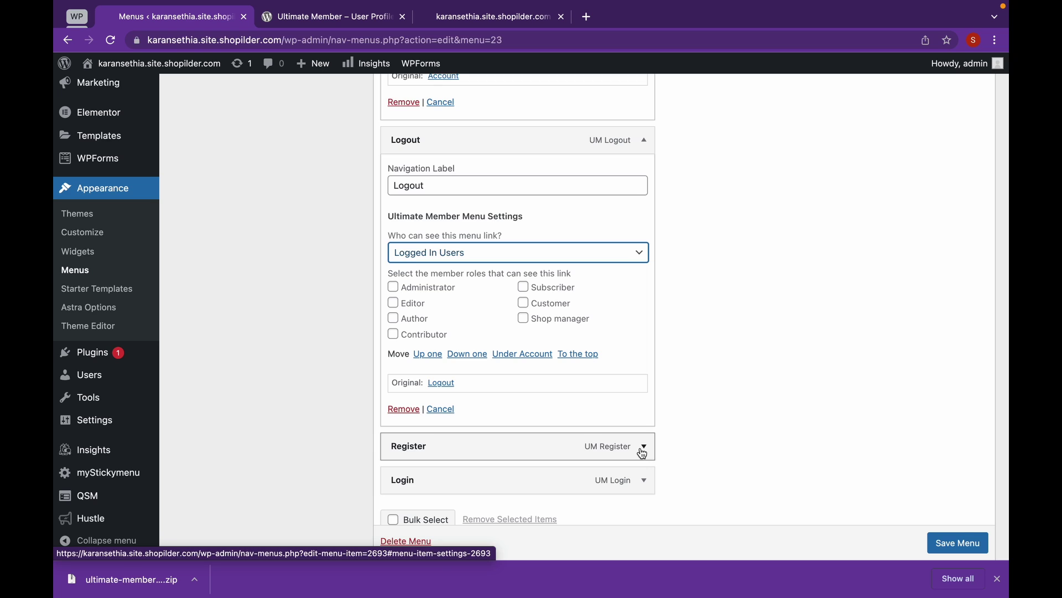
# Step: Set both the Register and Login menu items to Logged Out Users
pyautogui.click(643, 448)
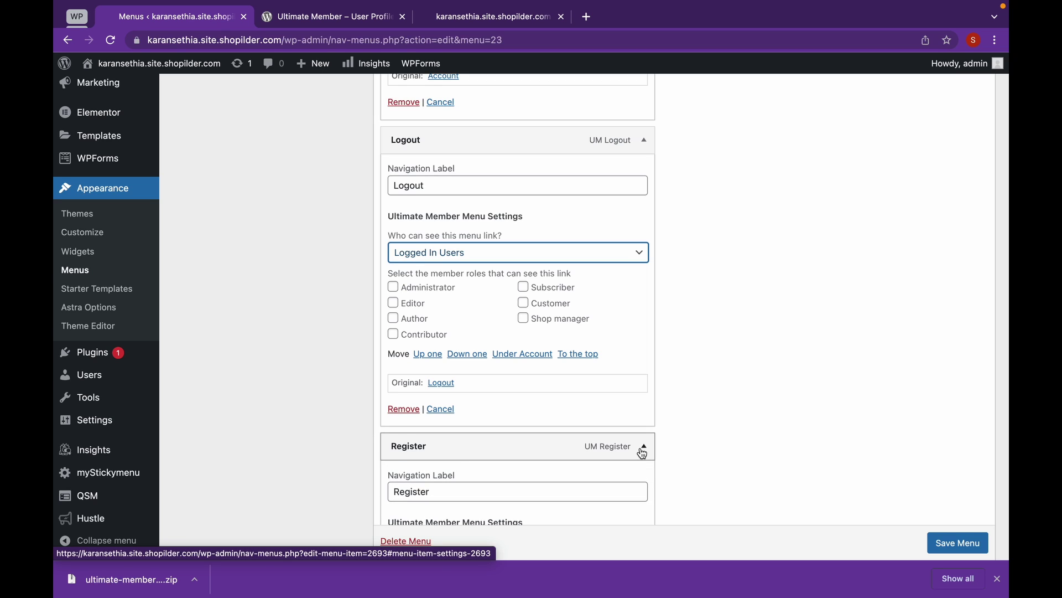
pyautogui.scroll(-2, 642, 453)
pyautogui.click(642, 451)
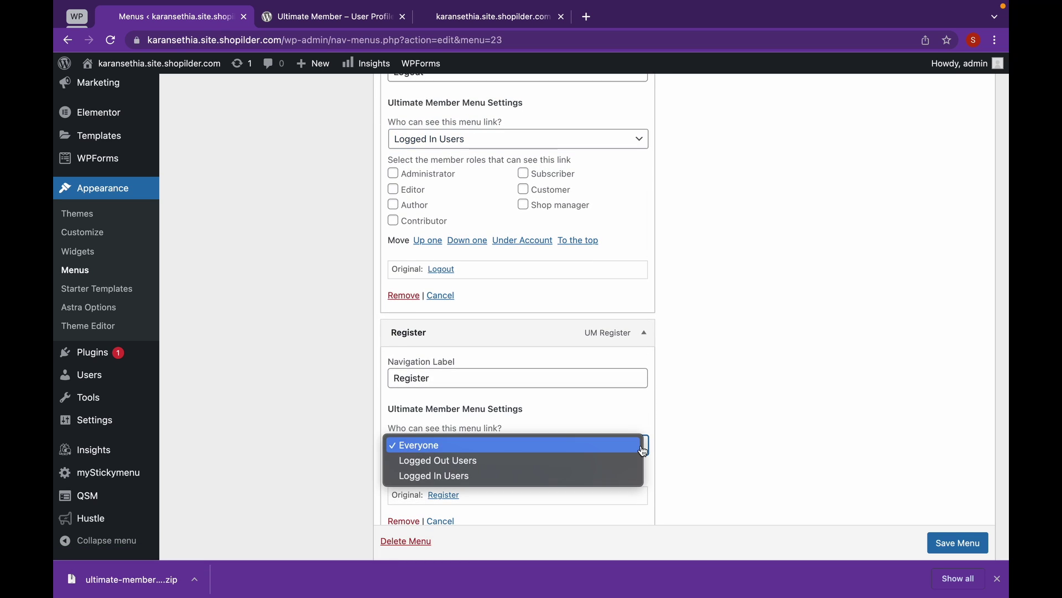
pyautogui.click(606, 461)
pyautogui.scroll(-2, 607, 460)
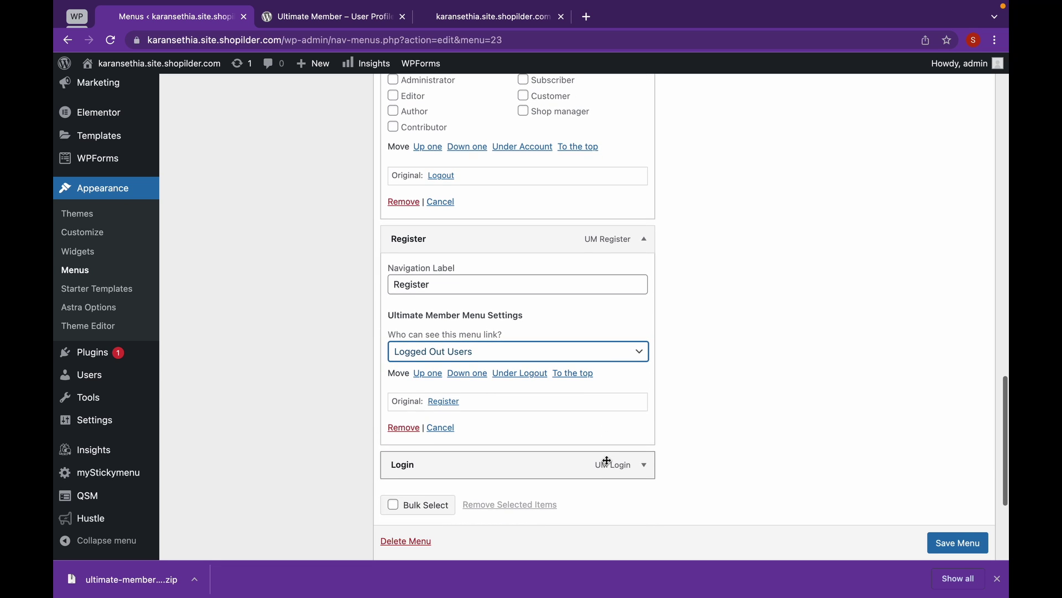
pyautogui.click(643, 465)
pyautogui.scroll(-2, 643, 468)
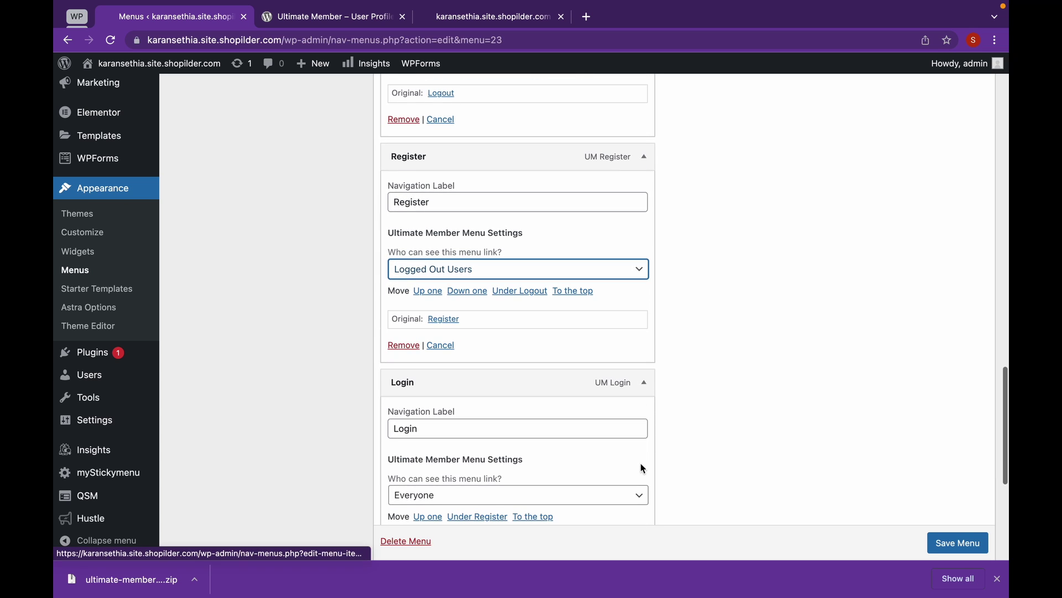
pyautogui.click(629, 493)
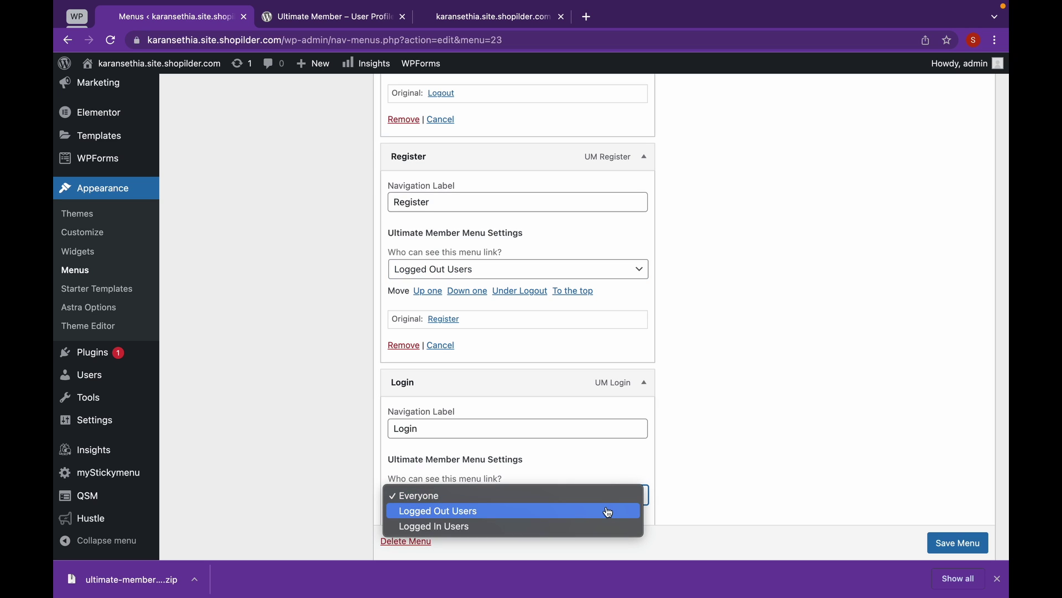
pyautogui.click(609, 511)
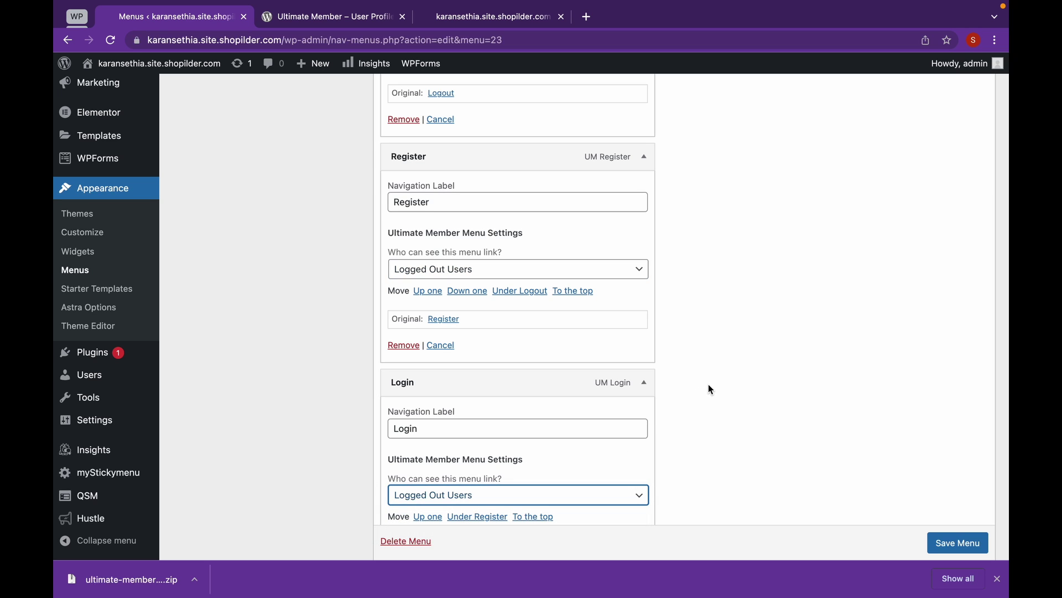
pyautogui.scroll(2, 709, 389)
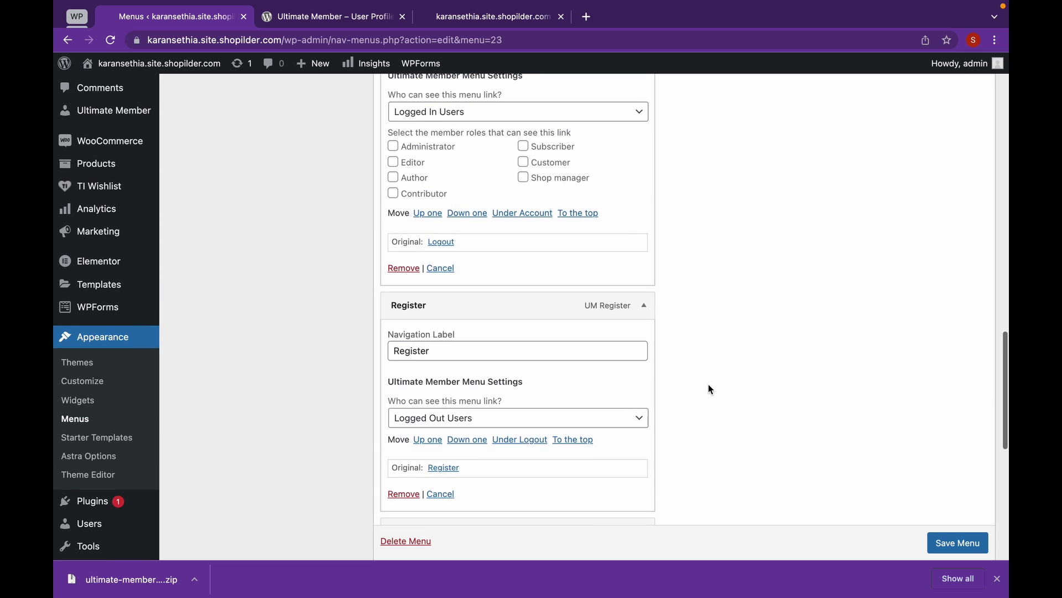
# Step: Remove the Account custom link from Main Menu and save the menu
pyautogui.scroll(5, 710, 389)
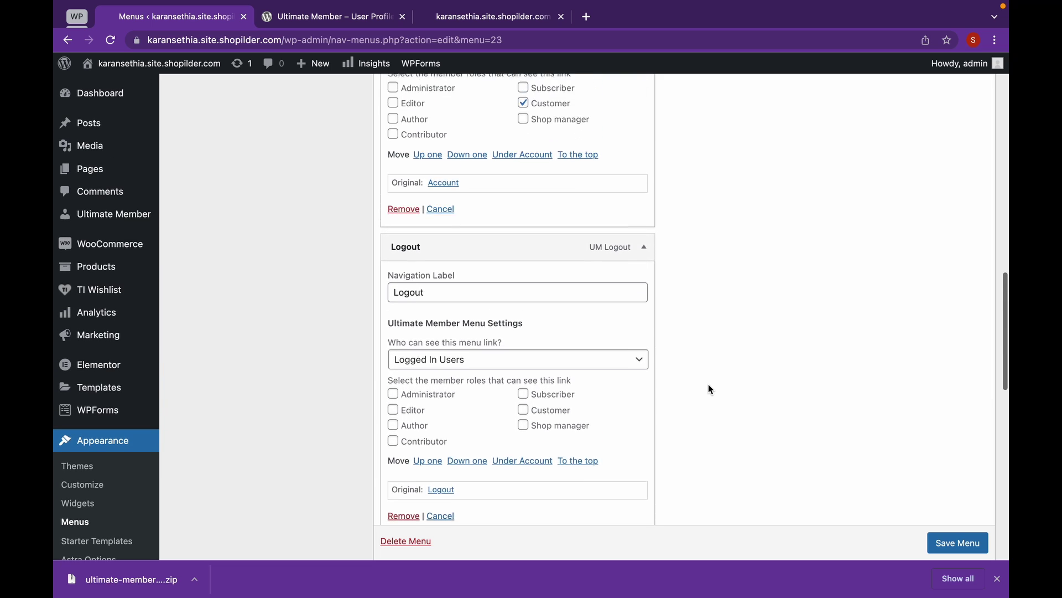
pyautogui.scroll(5, 708, 385)
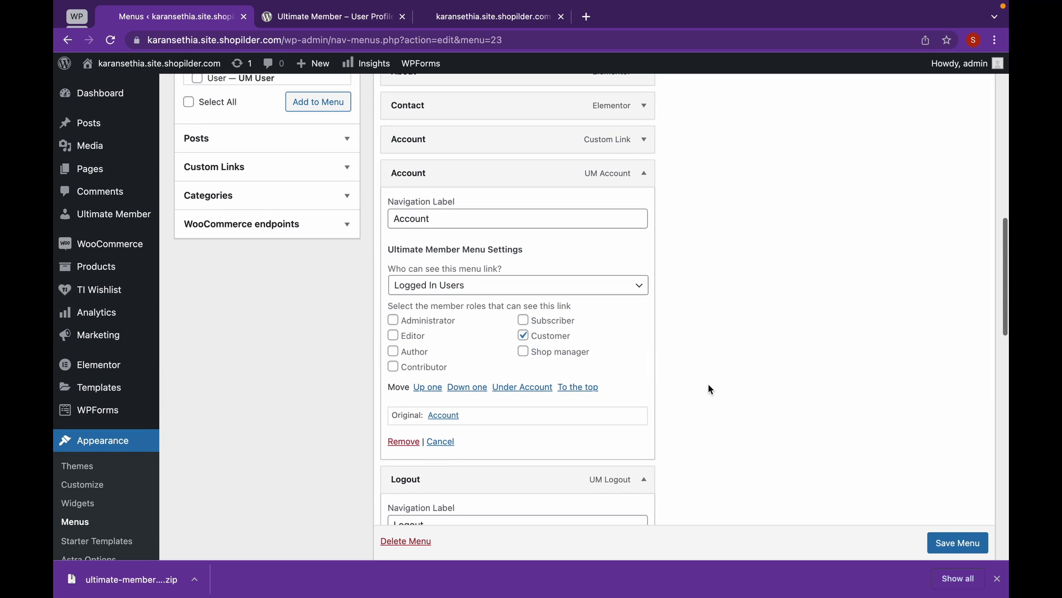
pyautogui.click(641, 147)
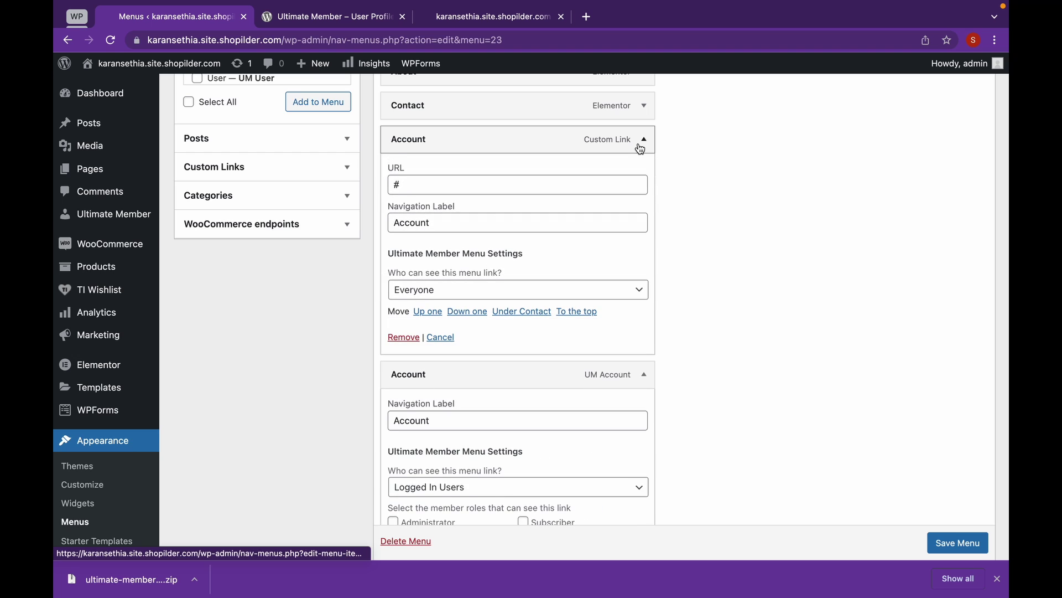
pyautogui.click(404, 337)
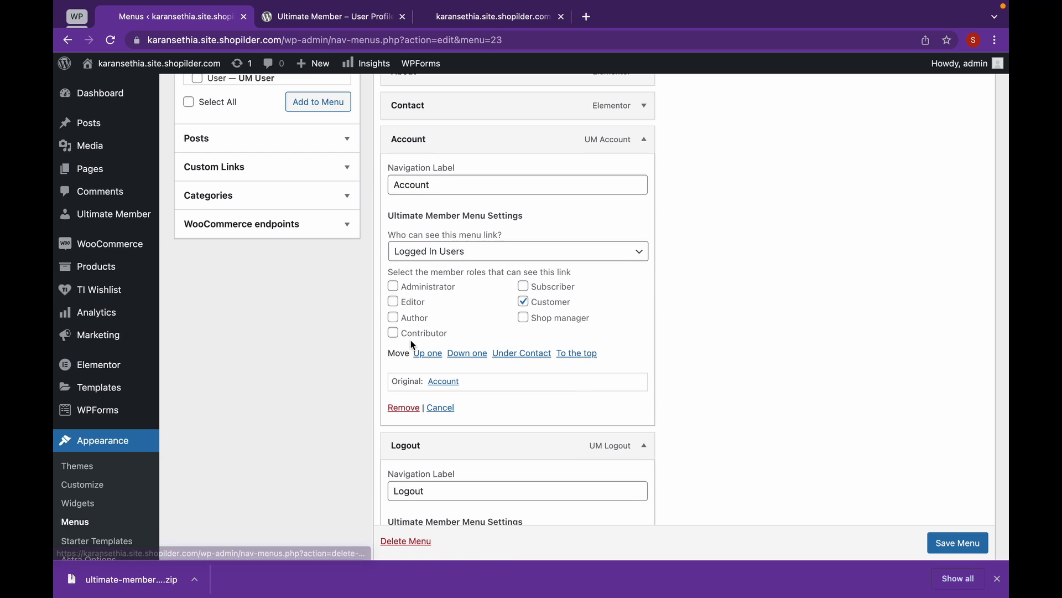
pyautogui.click(934, 547)
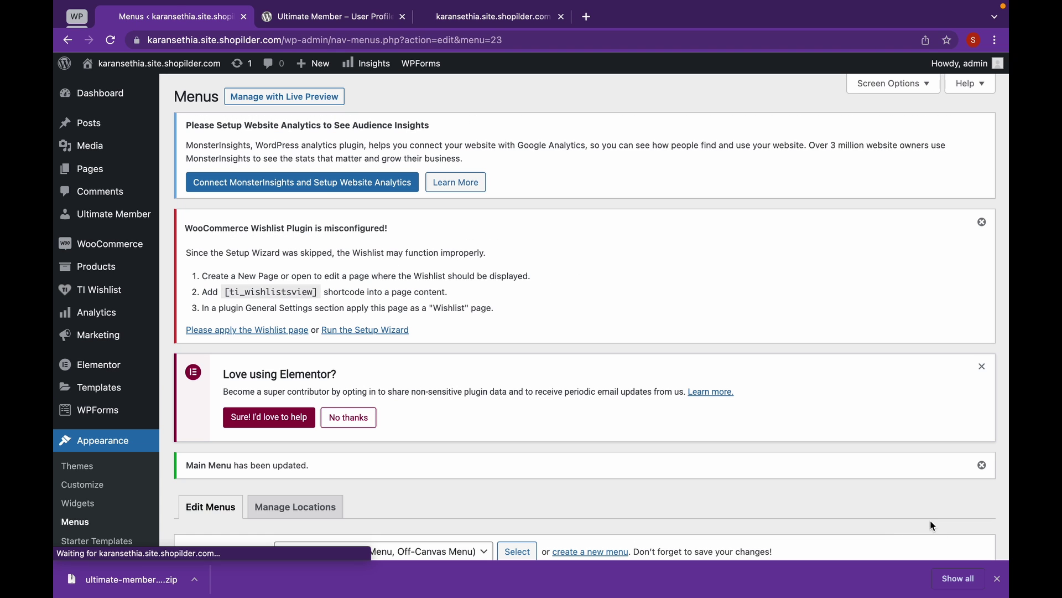
# Step: Load the site's home page in a new Chrome incognito window
pyautogui.click(995, 39)
pyautogui.click(903, 103)
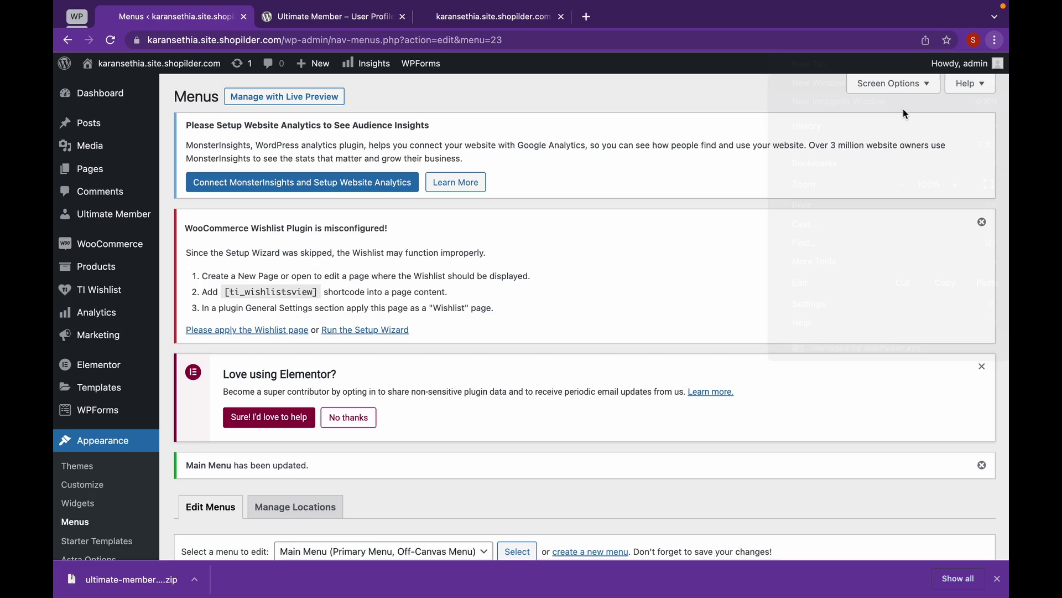
pyautogui.write('kara')
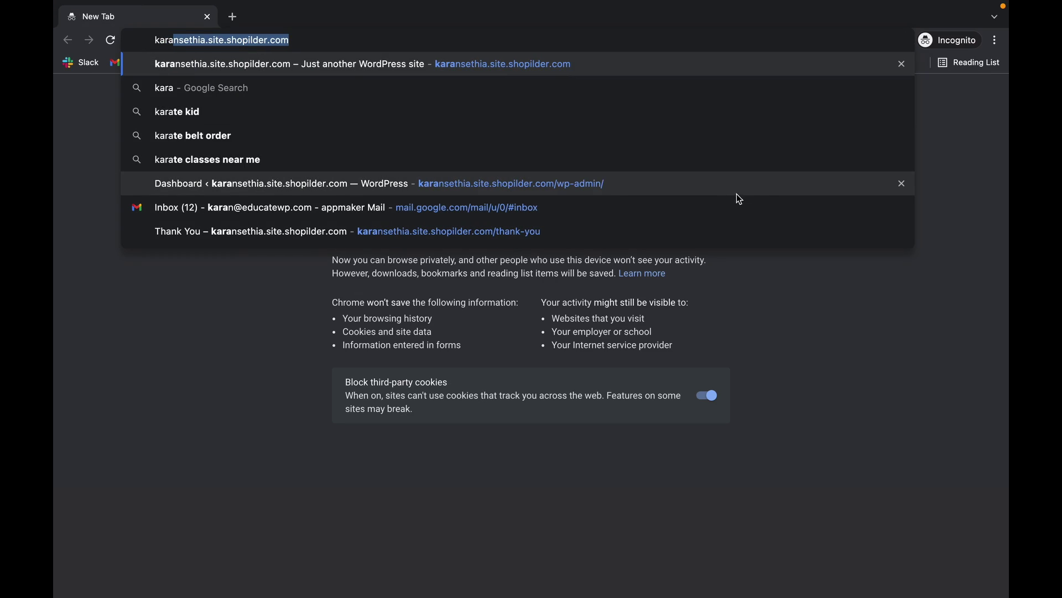
pyautogui.press('Return')
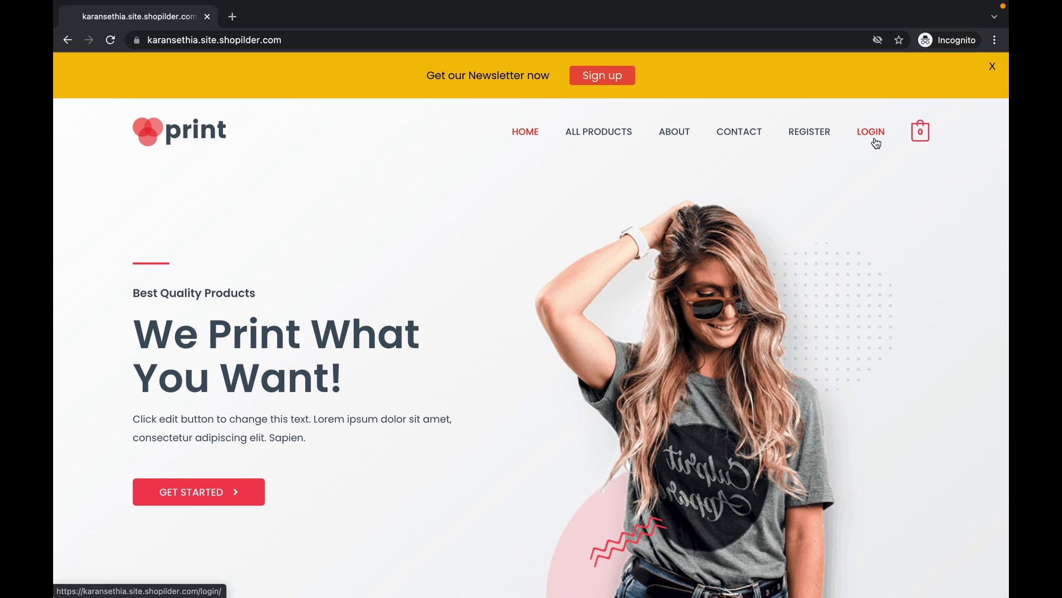
# Step: On the site's Register page, enter the new account's username and first name
pyautogui.click(832, 135)
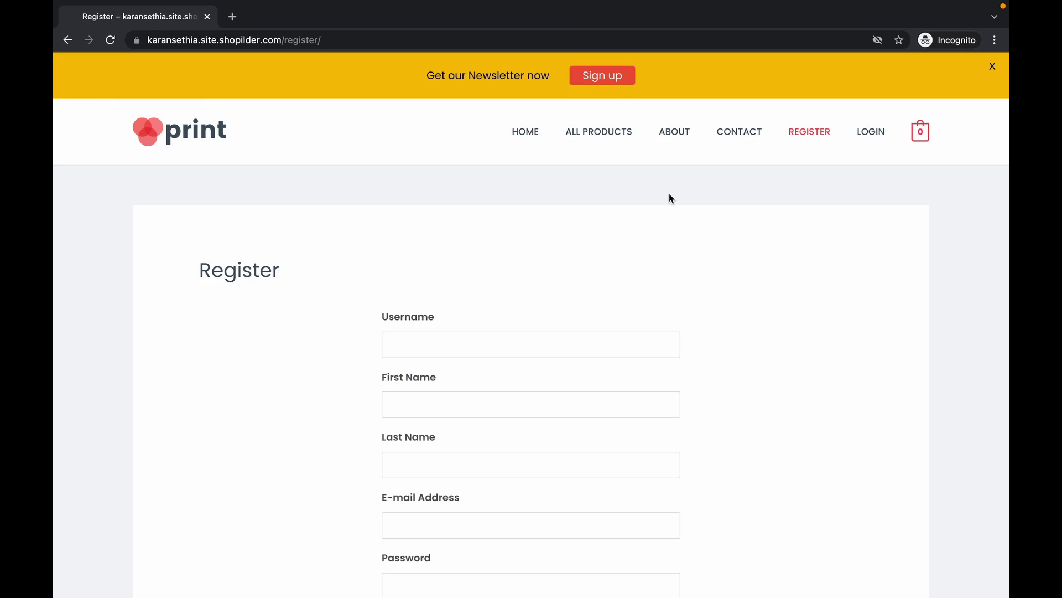
pyautogui.click(461, 349)
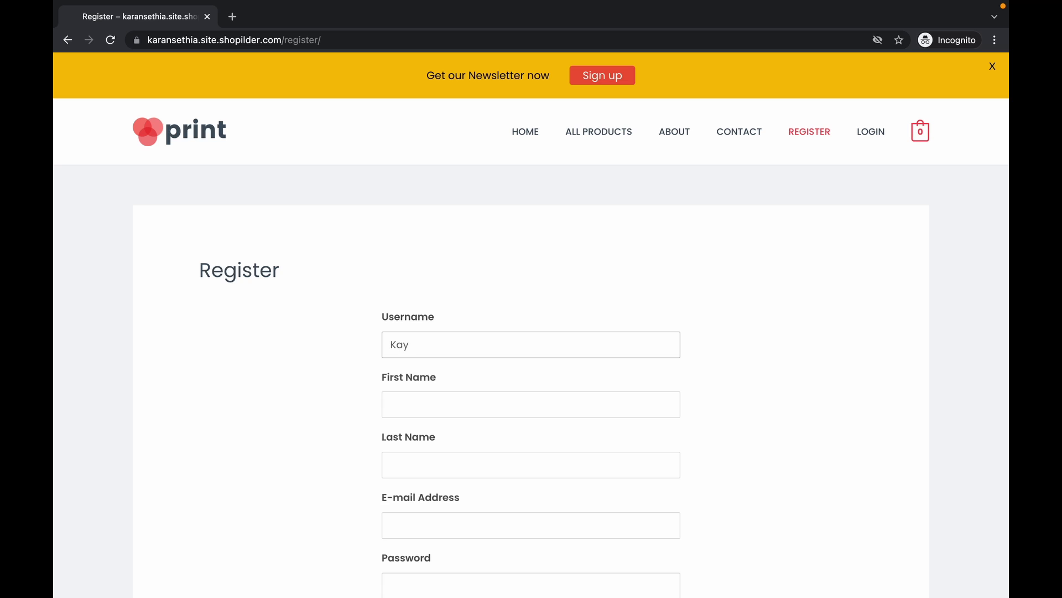
pyautogui.write('Karan24')
pyautogui.scroll(-2, 532, 337)
pyautogui.click(432, 340)
pyautogui.write('K')
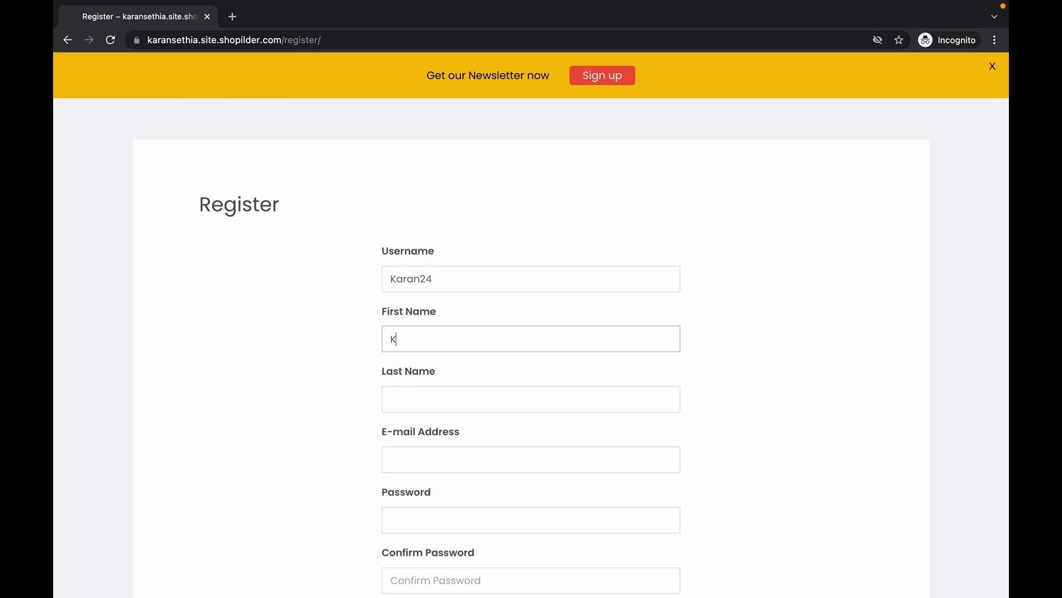
pyautogui.write('aran')
# Step: Fill in the user's e-mail address, password and password confirmation
pyautogui.scroll(-2, 447, 437)
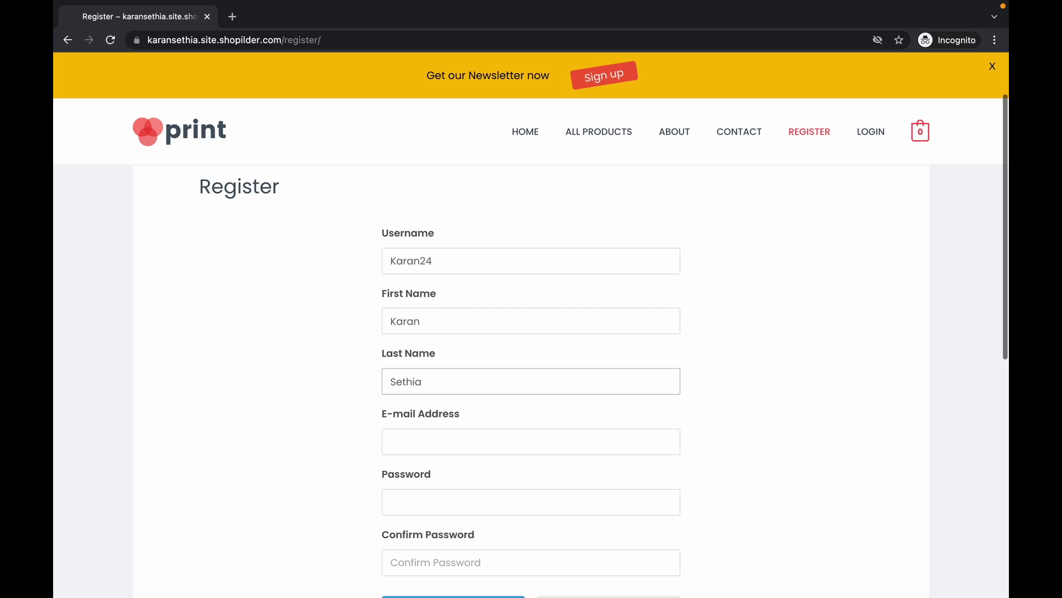
pyautogui.click(463, 393)
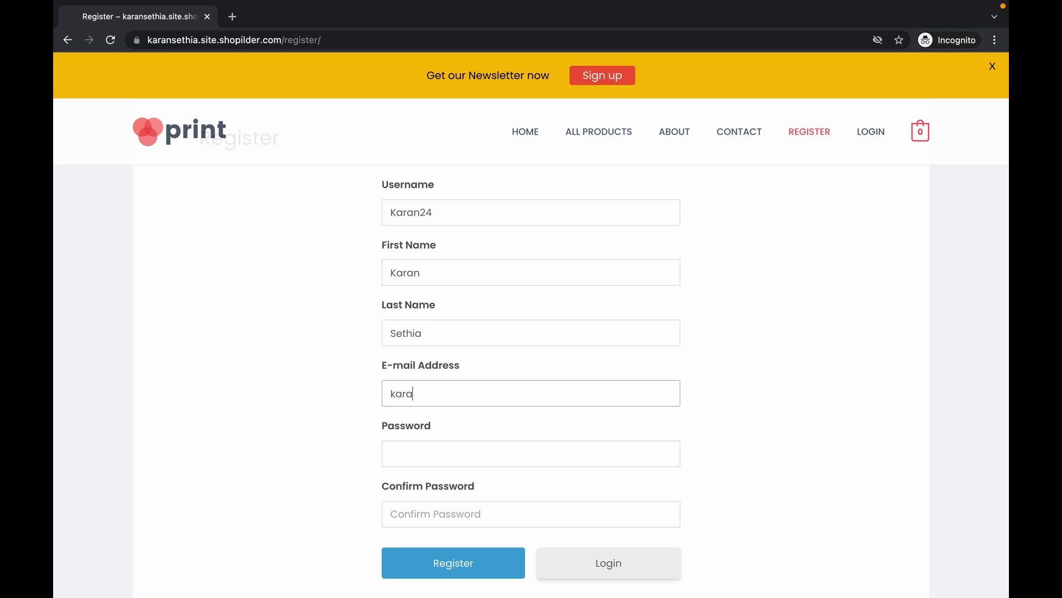
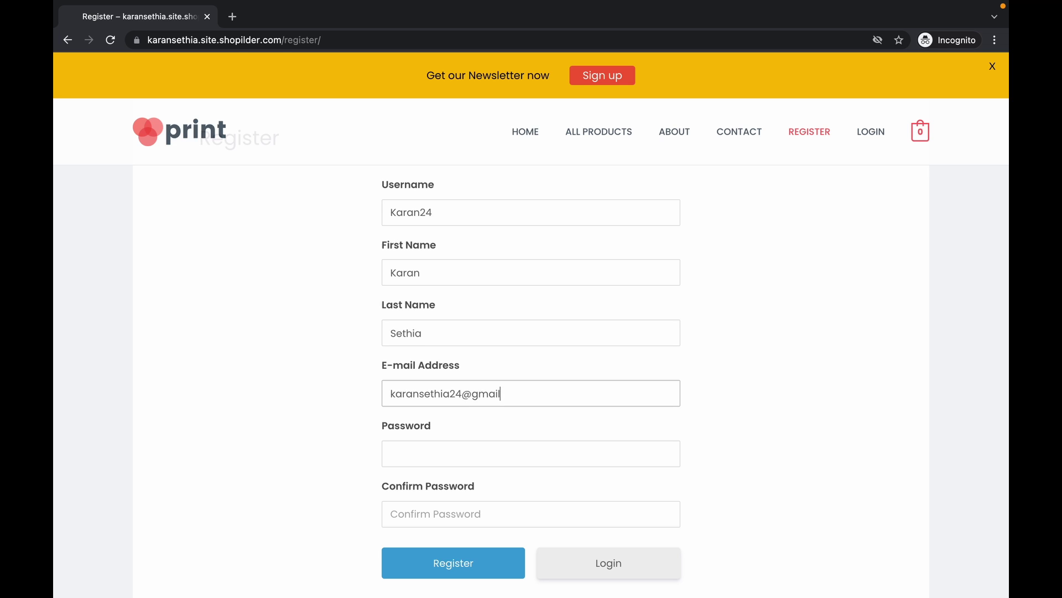
pyautogui.click(394, 457)
pyautogui.scroll(-1, 399, 457)
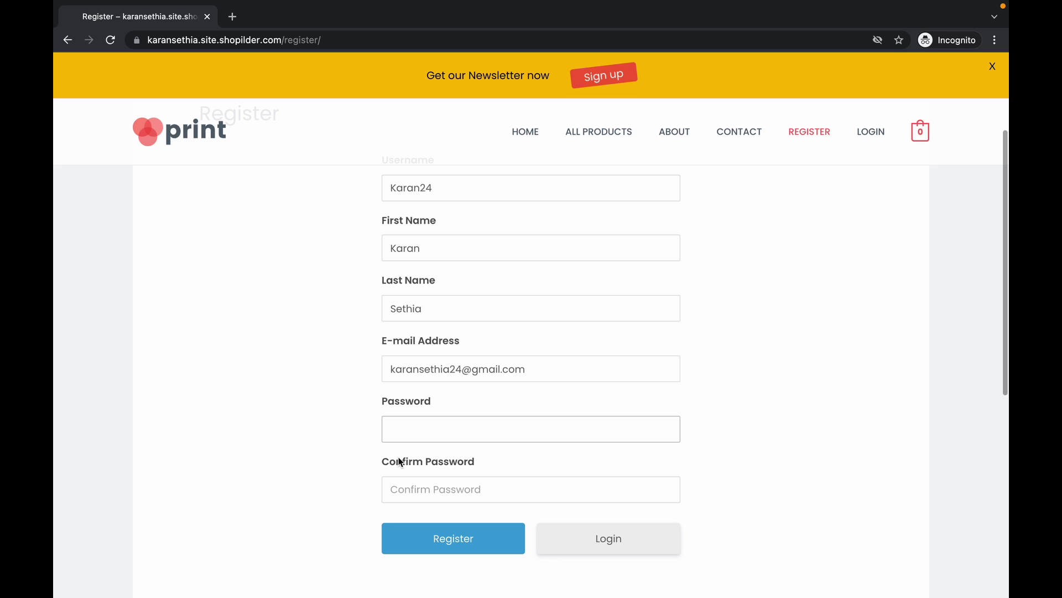
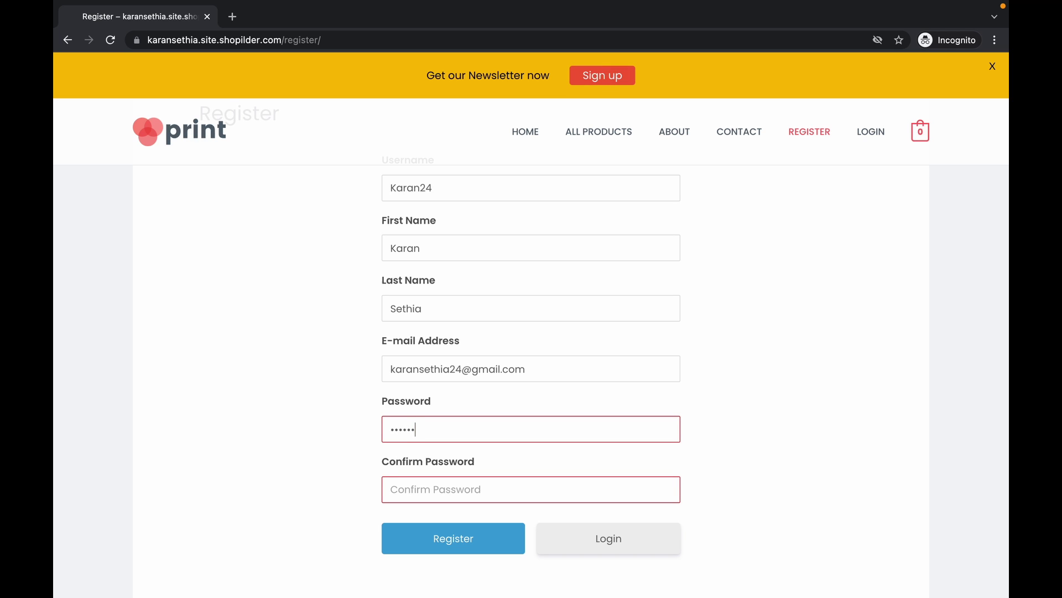
pyautogui.click(461, 489)
pyautogui.click(475, 427)
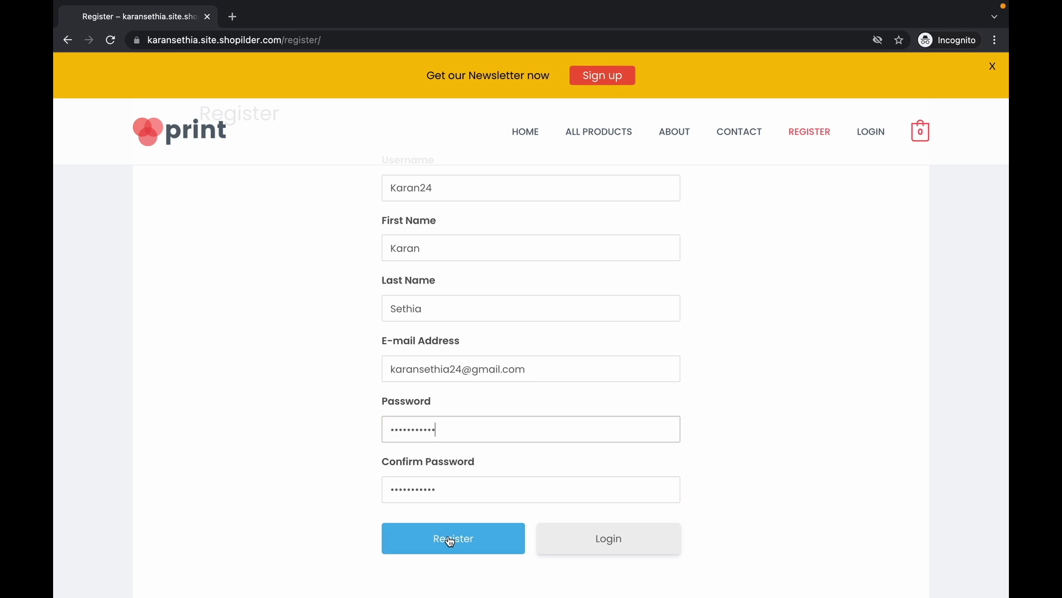
# Step: Correct the password confirmation, submit the registration and scroll the new member's profile page
pyautogui.click(451, 540)
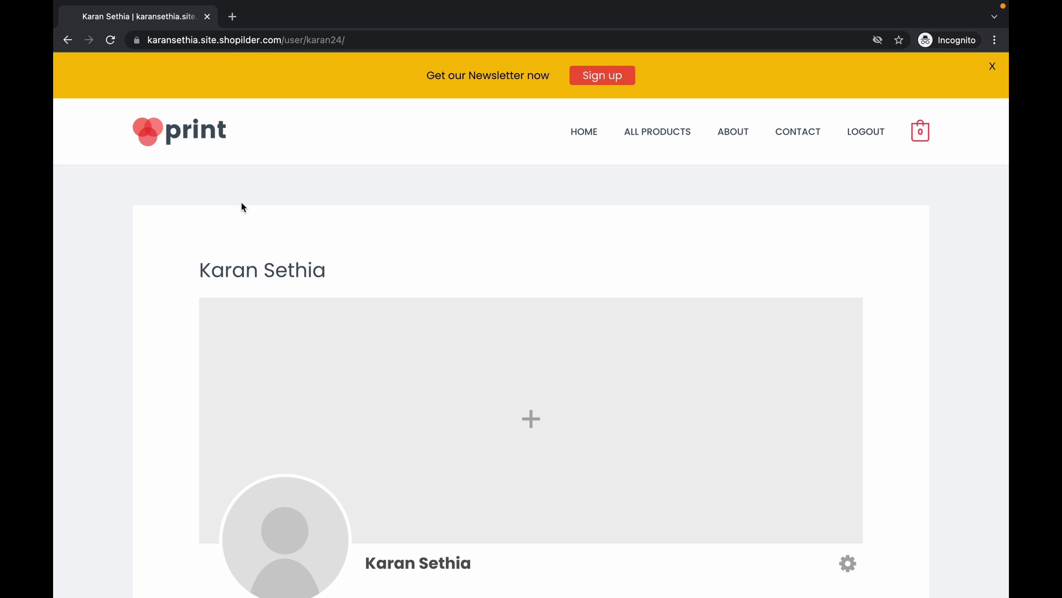
pyautogui.scroll(-5, 244, 208)
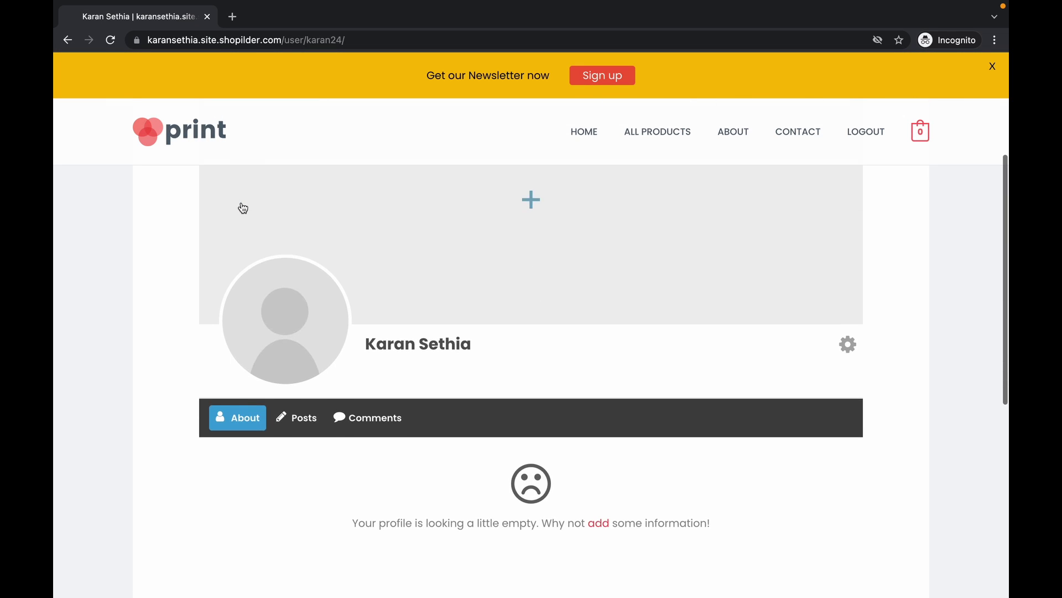
pyautogui.scroll(-2, 244, 207)
pyautogui.scroll(1, 243, 208)
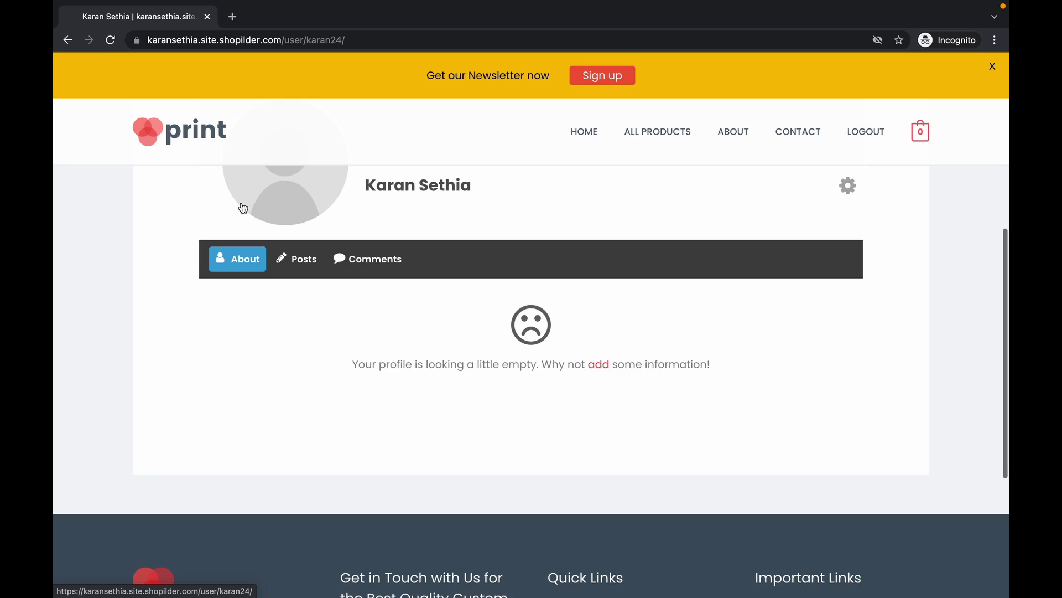
pyautogui.scroll(6, 243, 207)
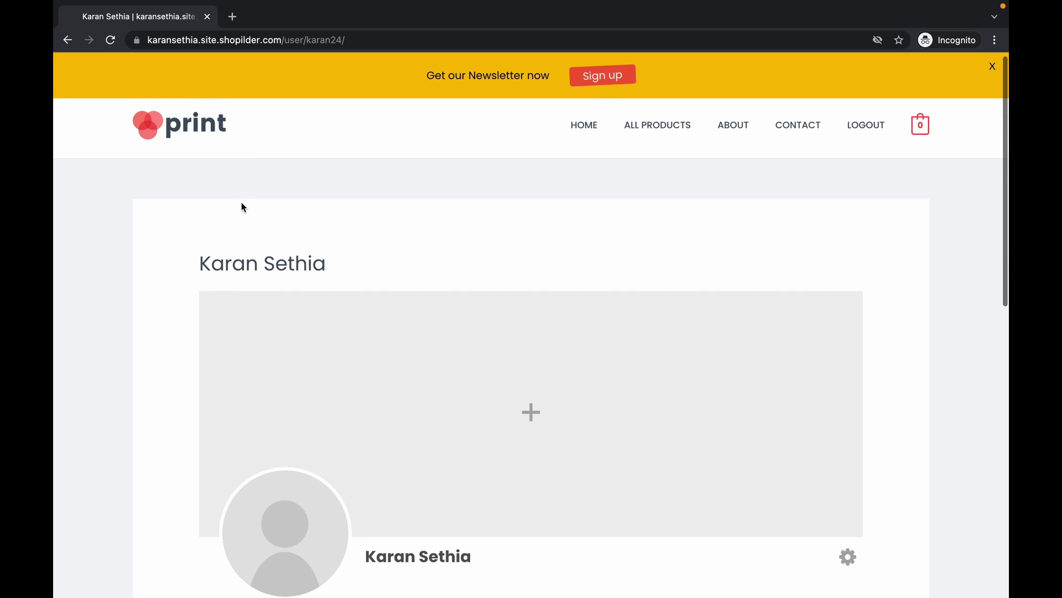